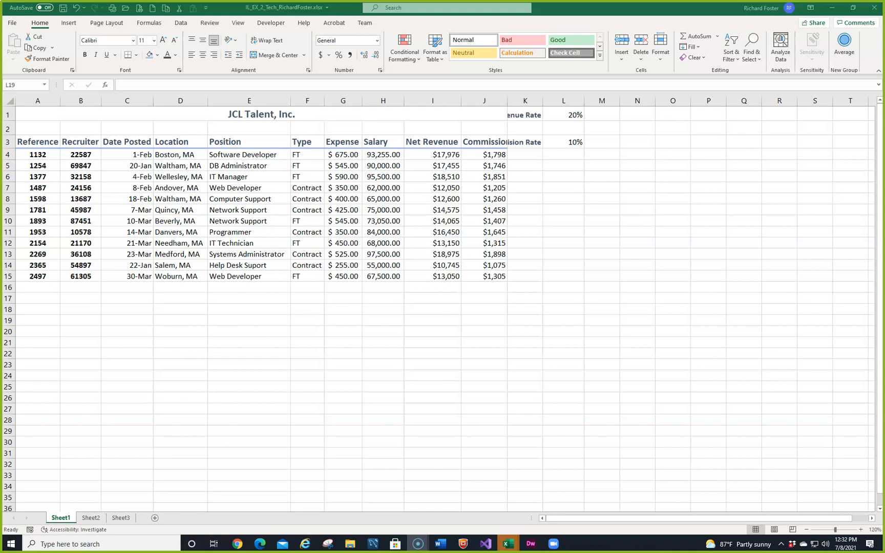
# Step: Fill the Reference values in A4:A15 with a light blue-gray theme color
pyautogui.click(110, 23)
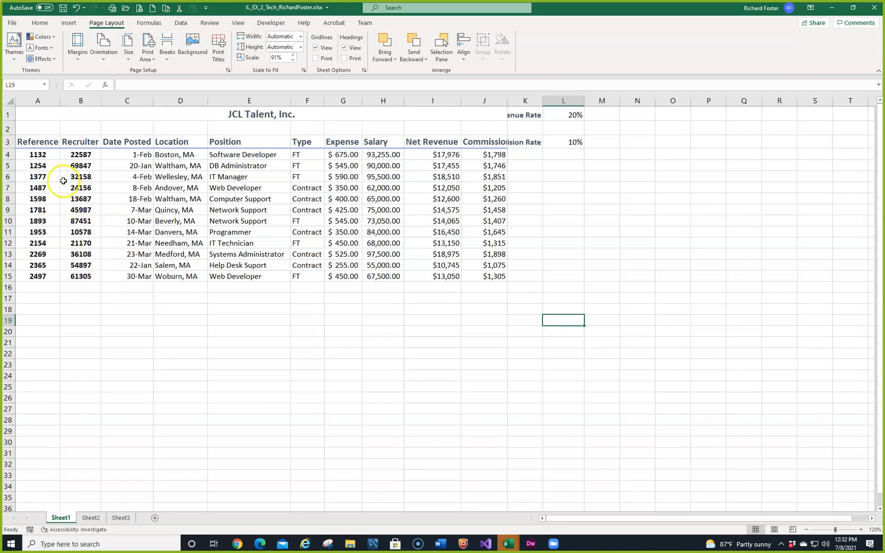
pyautogui.moveTo(45, 156); pyautogui.dragTo(48, 272)
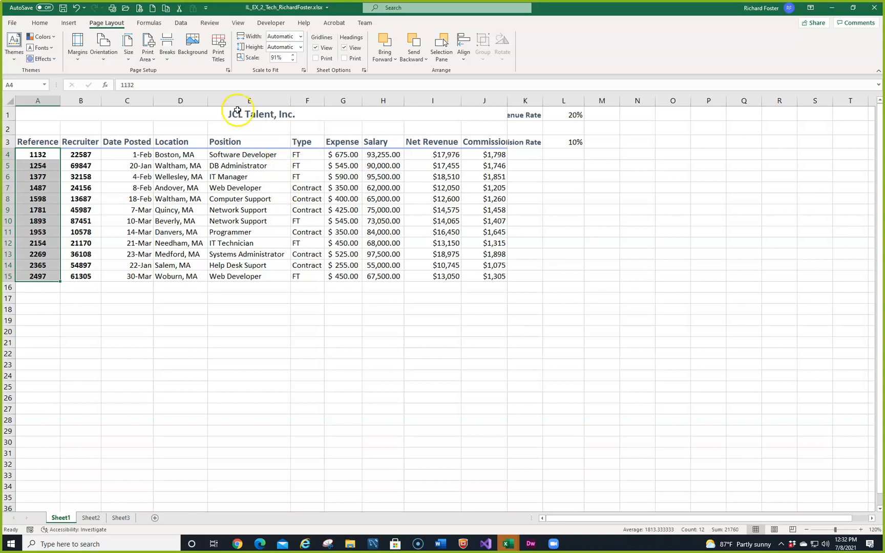
pyautogui.click(40, 23)
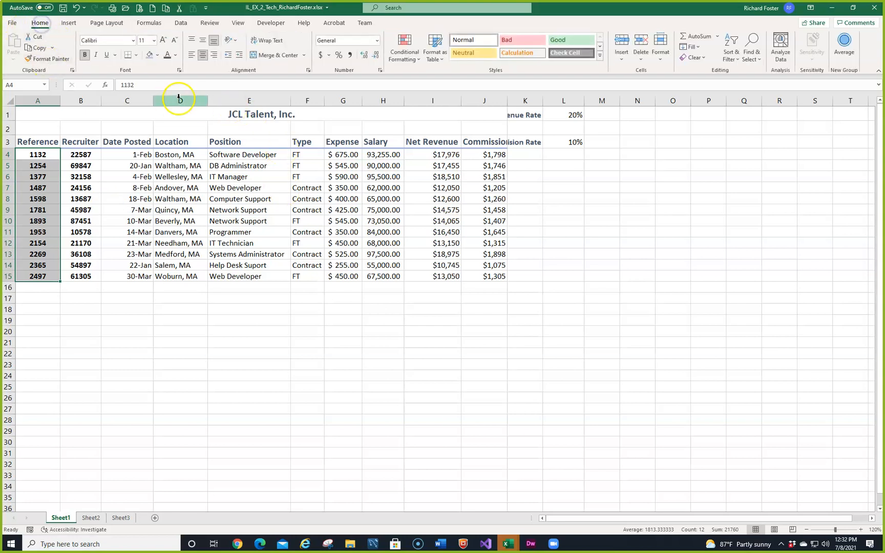
pyautogui.click(158, 55)
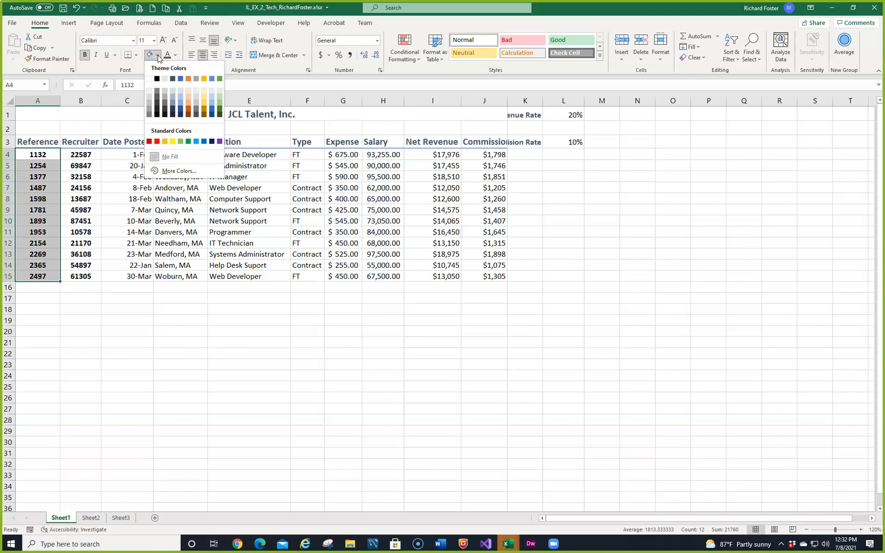
pyautogui.click(172, 94)
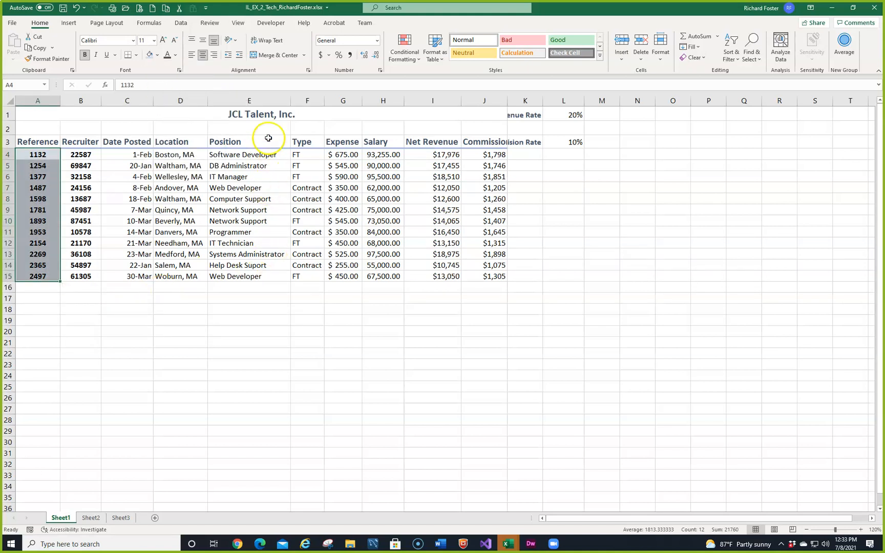
# Step: Add a right border to the Reference values in A4:A15
pyautogui.click(150, 56)
pyautogui.click(136, 54)
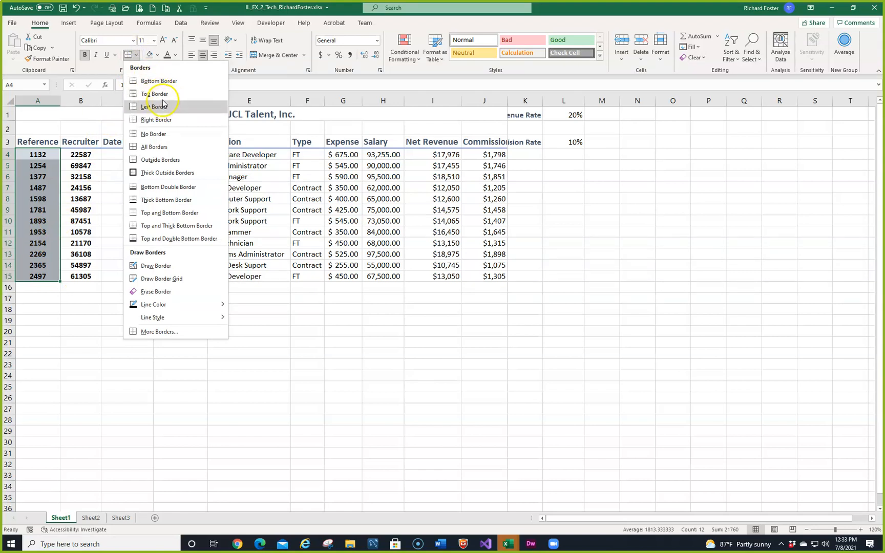
pyautogui.click(157, 119)
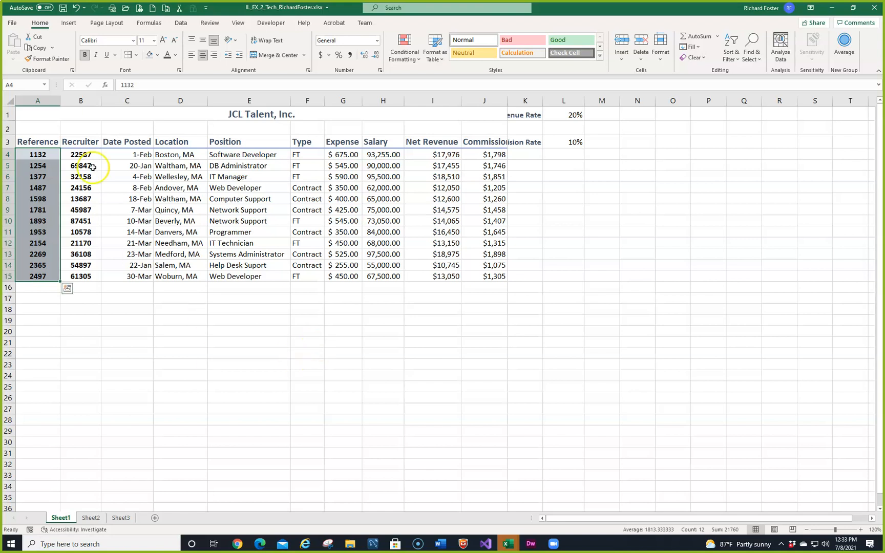
# Step: Set the font color of the Reference values in A4:A15 to the dark blue-gray theme color
pyautogui.click(176, 55)
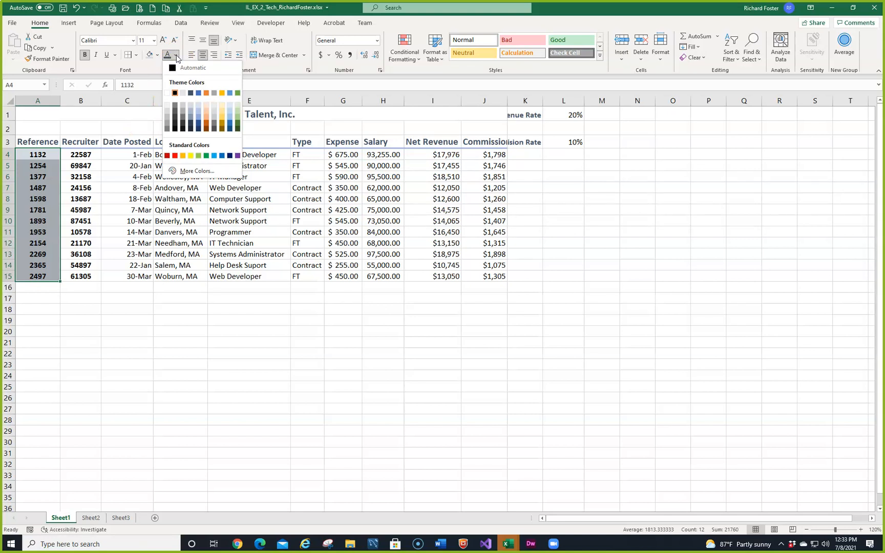
pyautogui.click(190, 93)
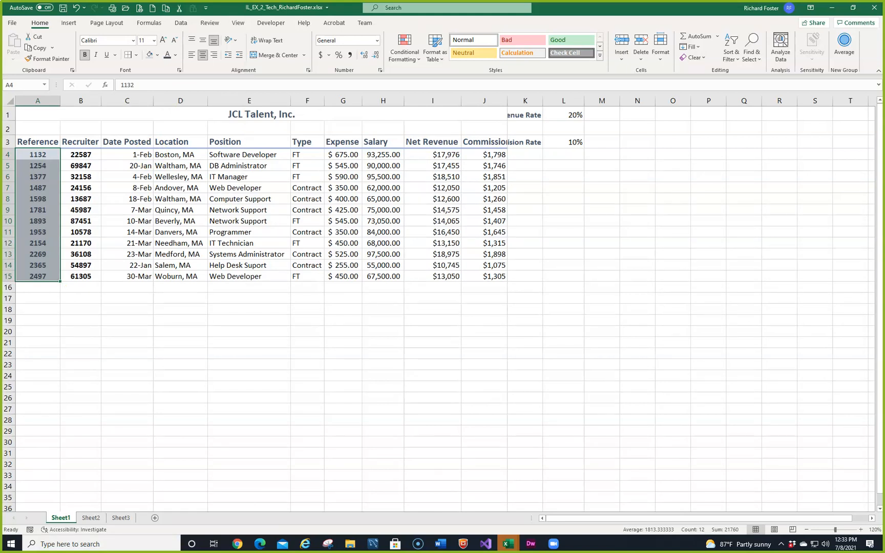
pyautogui.click(148, 367)
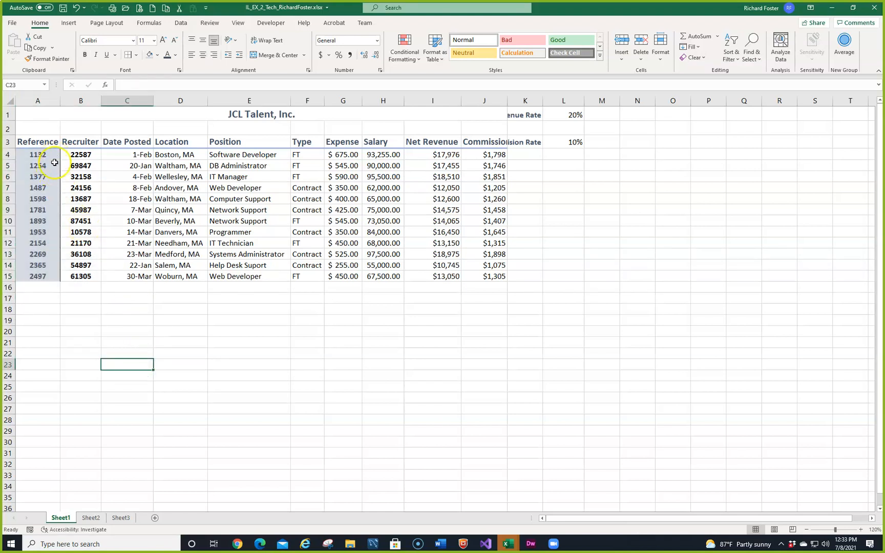
# Step: Add a page header to Sheet1 with the sheet name field in its center section
pyautogui.click(70, 22)
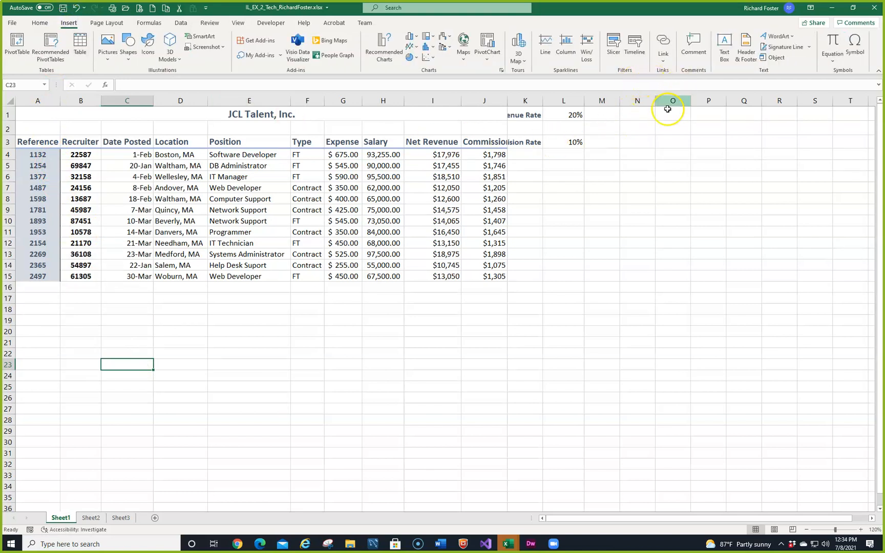
pyautogui.click(747, 55)
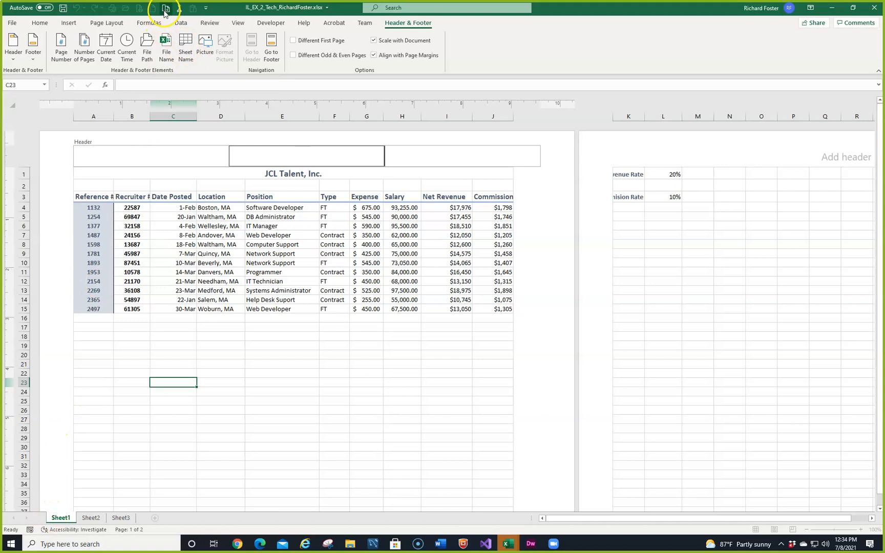
pyautogui.click(185, 46)
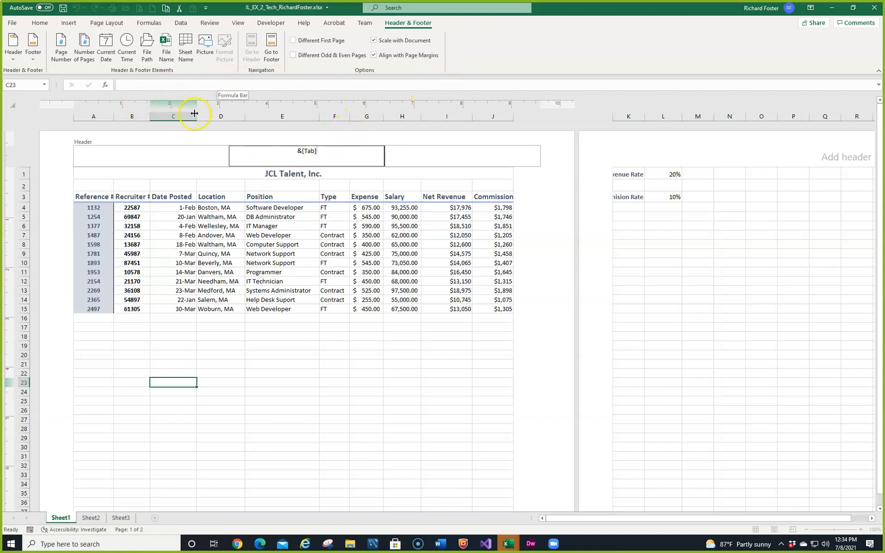
# Step: Enter the author's full name in the center section of the page footer and finish editing it
pyautogui.click(269, 44)
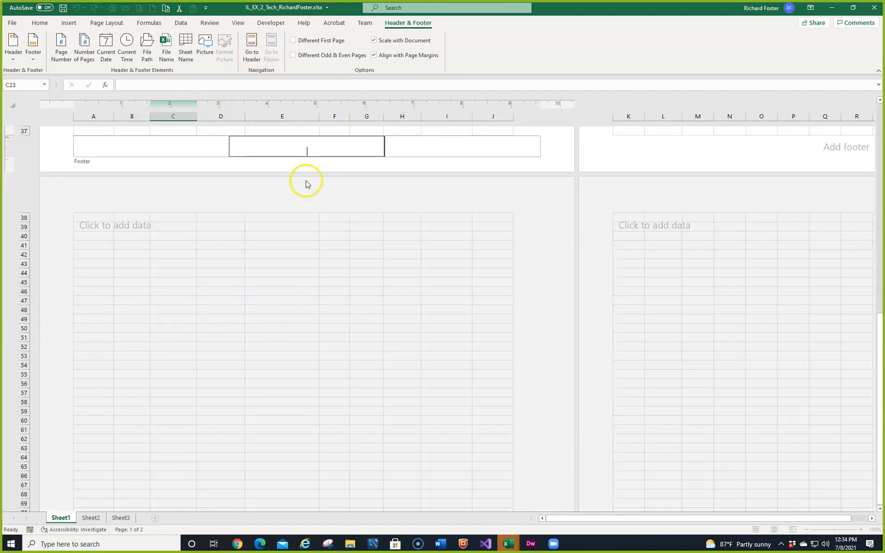
pyautogui.write('Richard Foster')
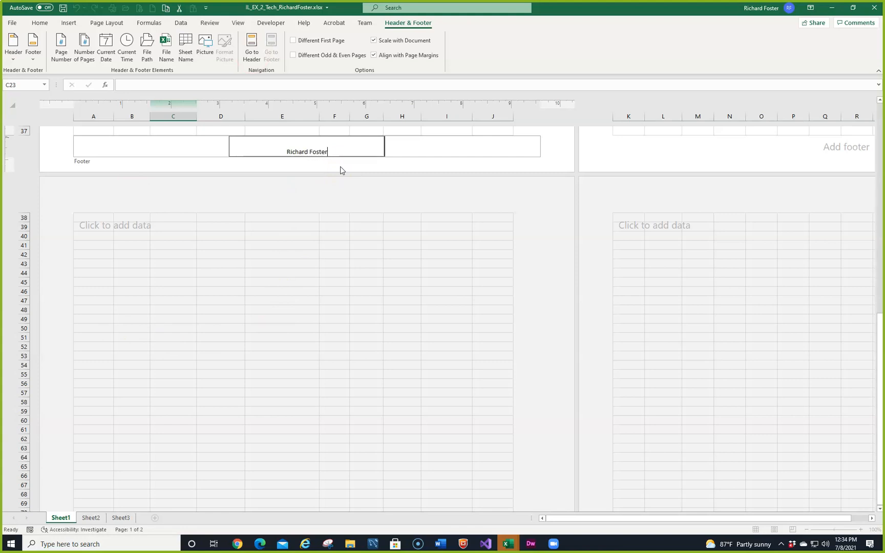
pyautogui.click(454, 222)
pyautogui.click(399, 256)
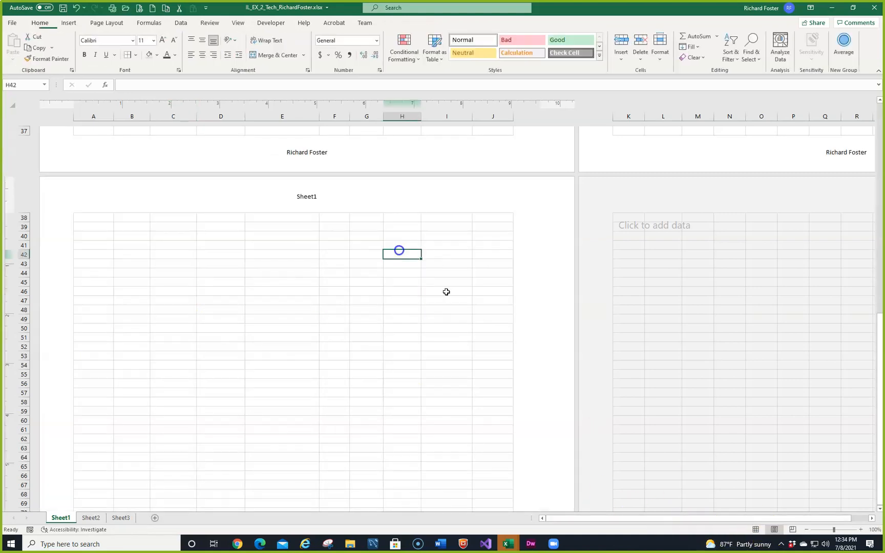
# Step: Return Sheet1 to Normal view and go to cell A1
pyautogui.click(755, 530)
pyautogui.scroll(4, 217, 257)
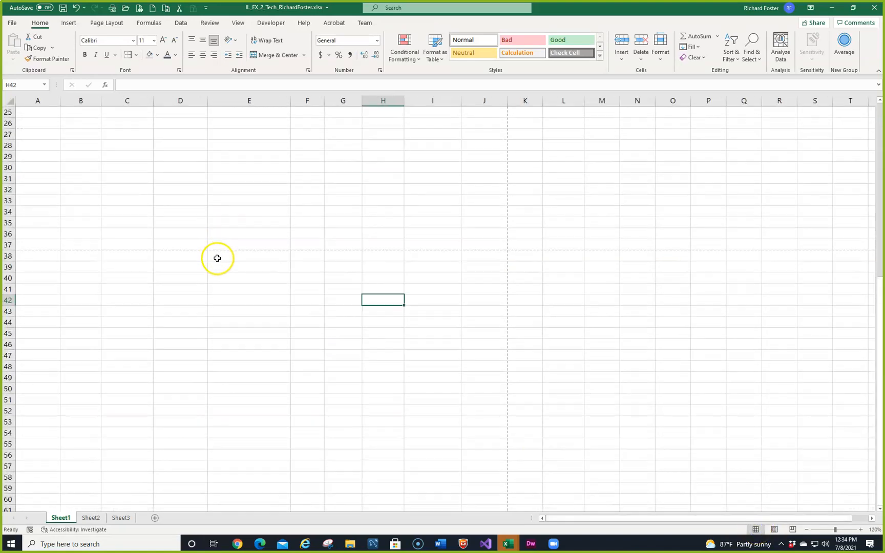
pyautogui.click(774, 529)
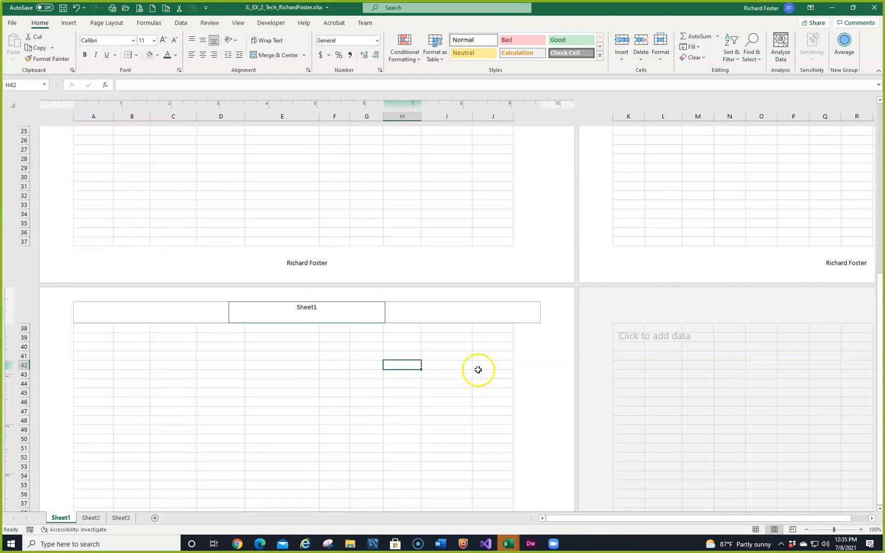
pyautogui.click(756, 529)
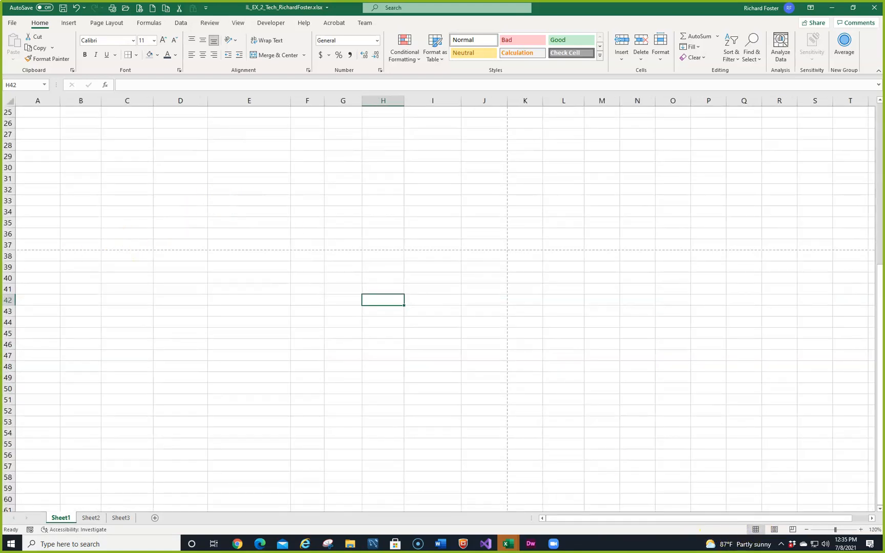
pyautogui.hotkey('ctrl', 'Home')
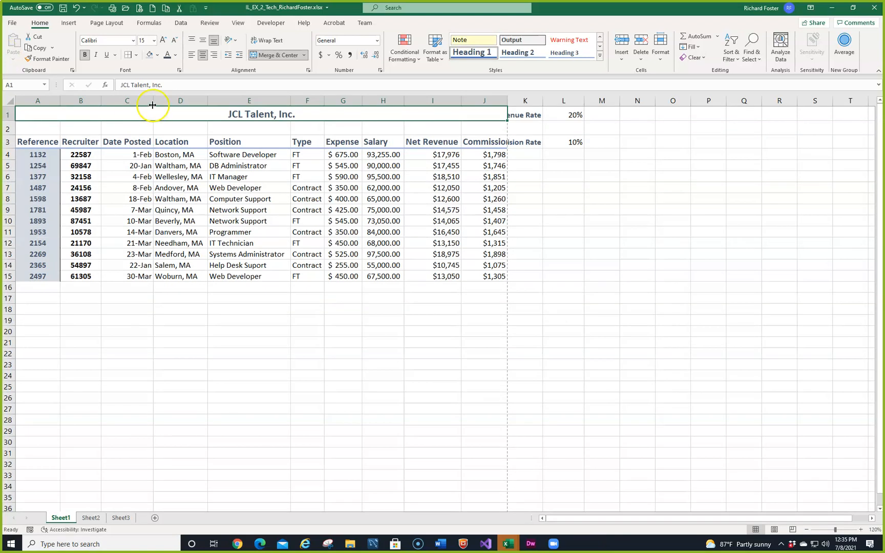
# Step: Check the print preview of the active sheet and its available scaling options
pyautogui.click(13, 24)
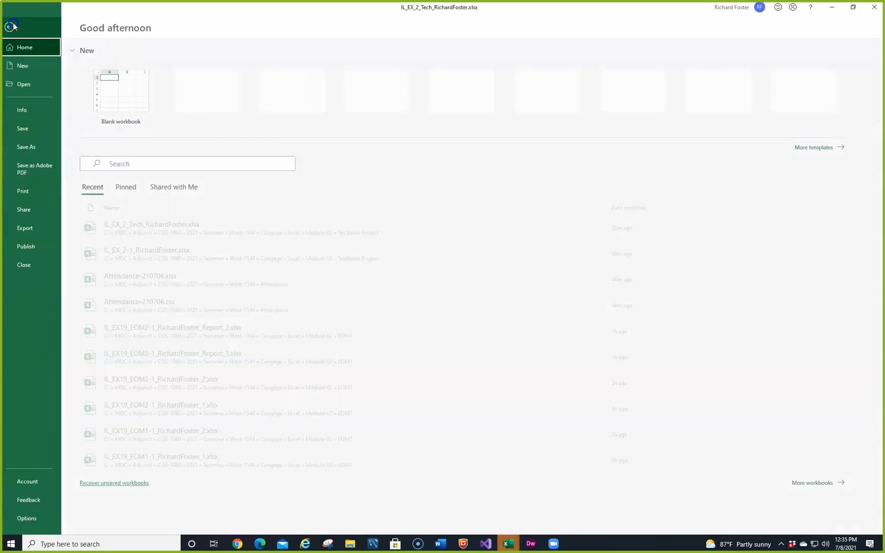
pyautogui.click(14, 189)
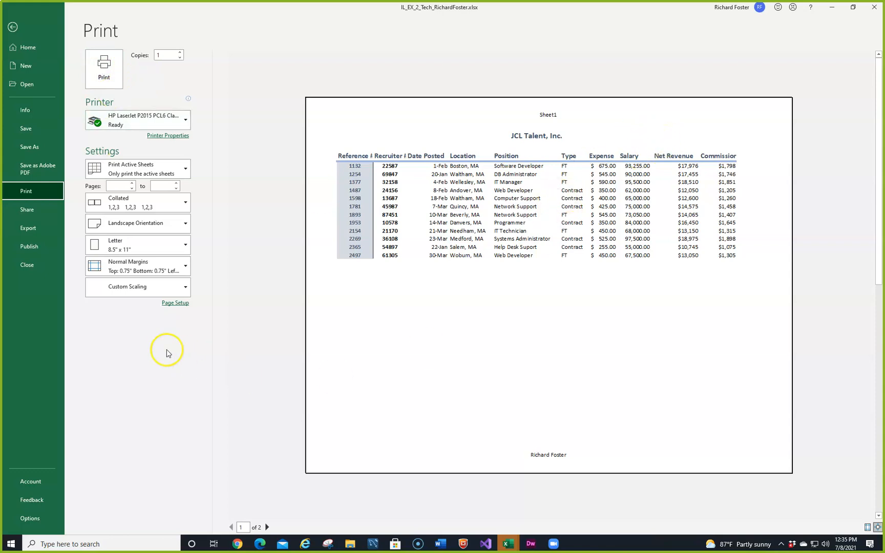
pyautogui.click(164, 287)
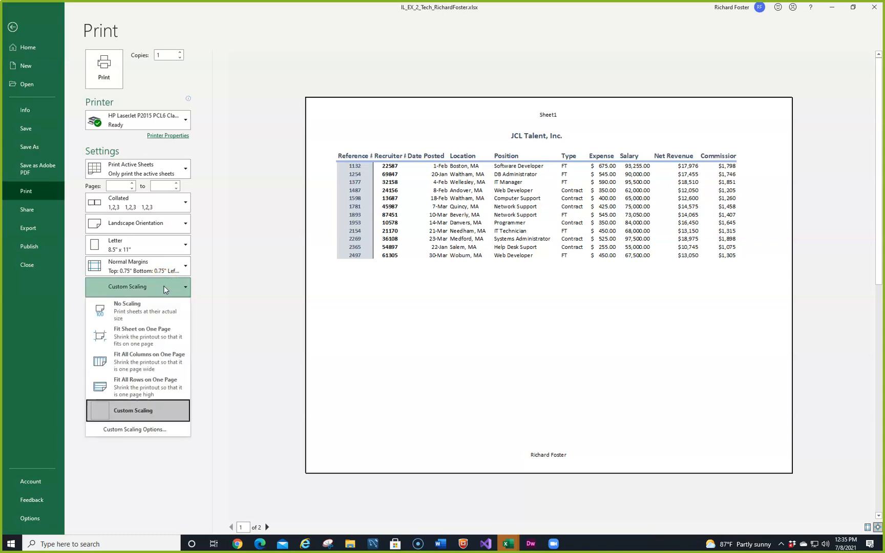
pyautogui.click(11, 32)
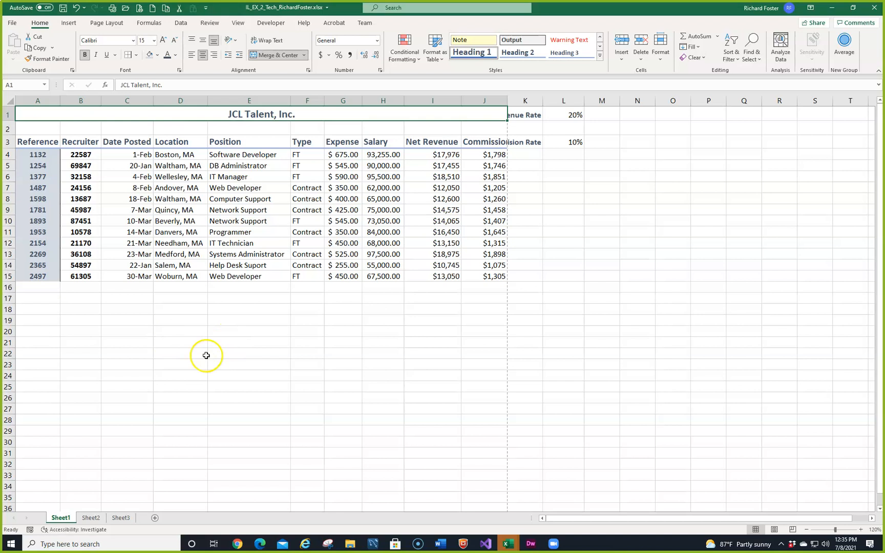
# Step: Run the Accessibility Checker on the workbook, review the inspection results and close them
pyautogui.click(11, 24)
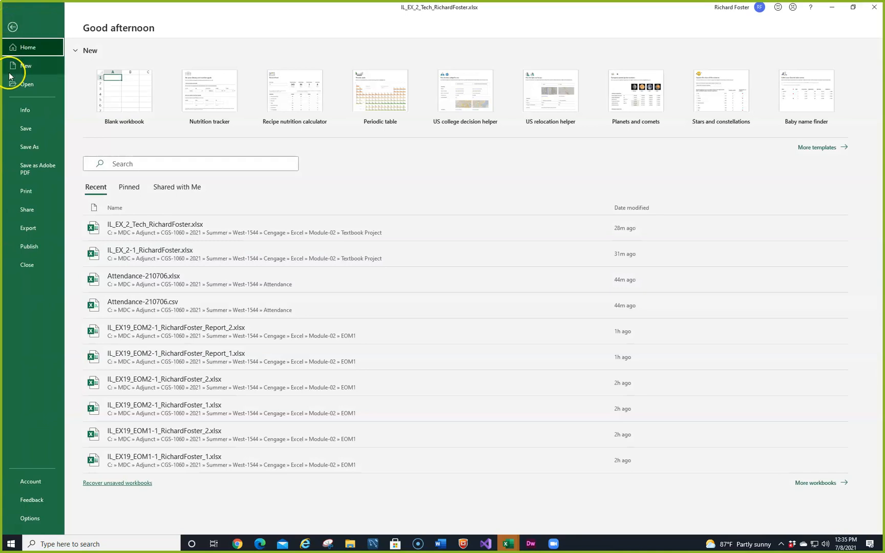
pyautogui.click(20, 110)
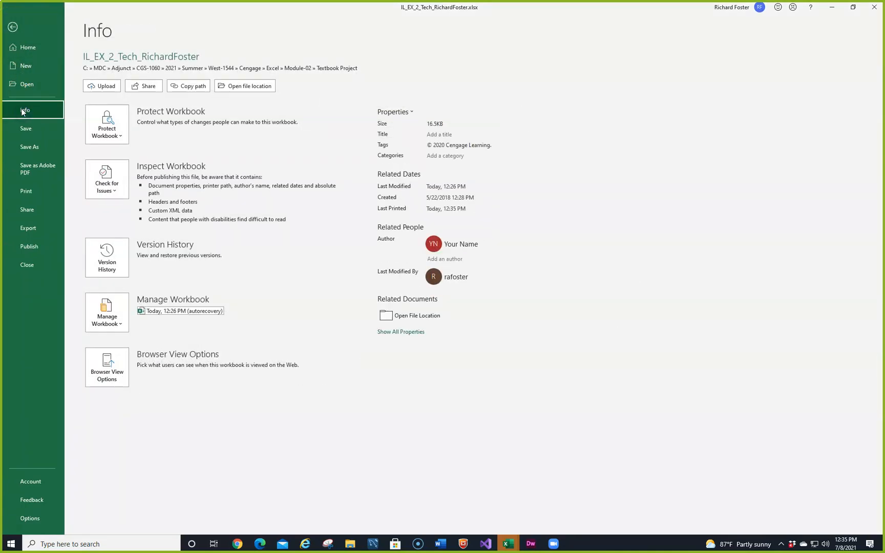
pyautogui.click(119, 197)
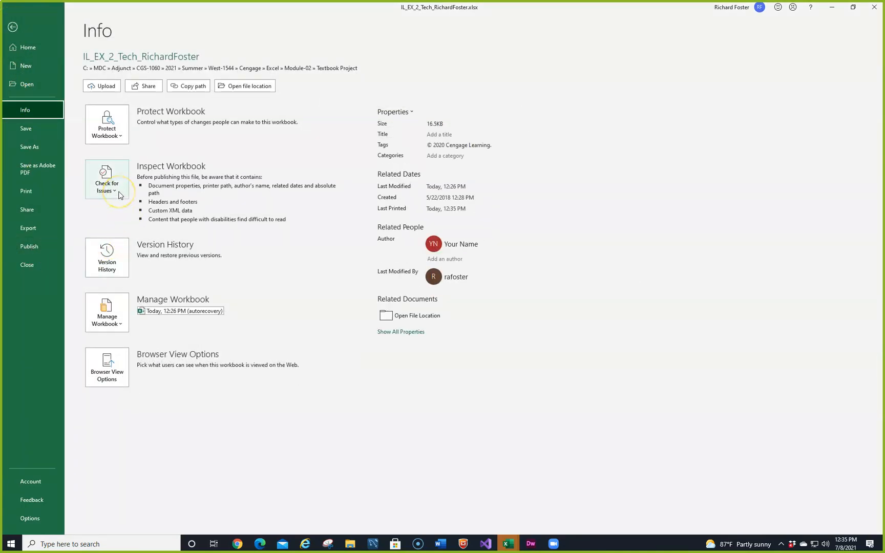
pyautogui.click(119, 195)
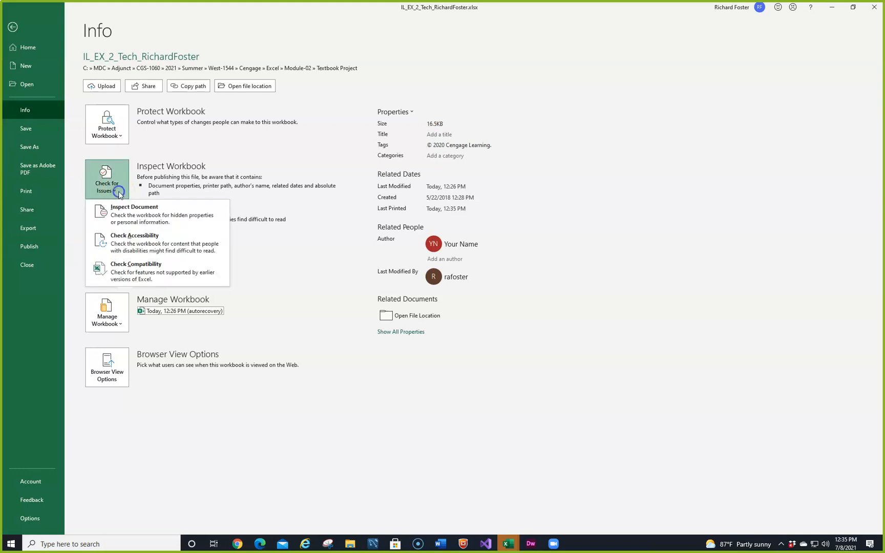
pyautogui.click(127, 246)
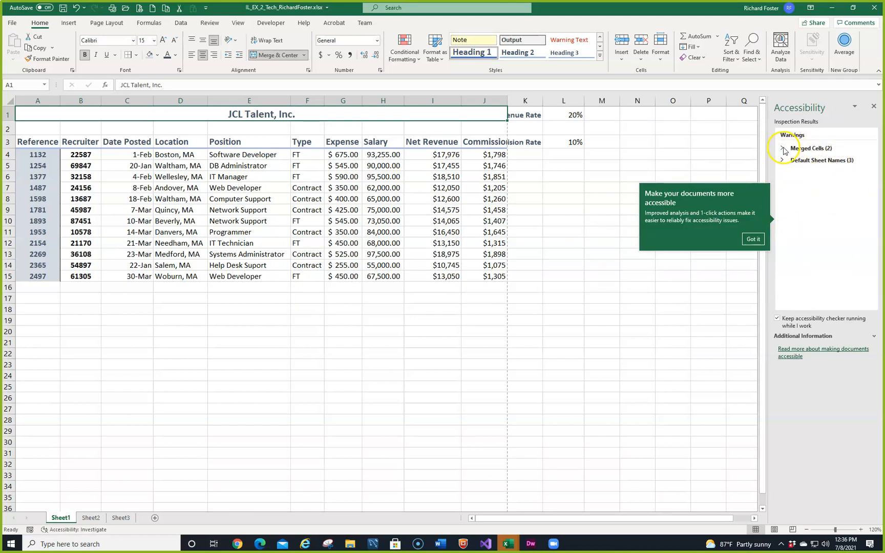
pyautogui.click(873, 109)
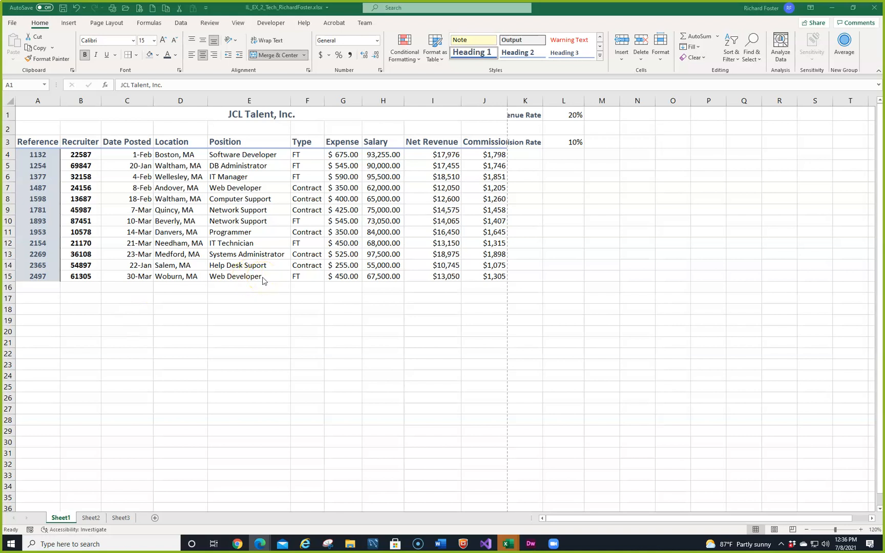
# Step: Apply blue gradient-fill data bars to the Net Revenue values in I4:I15
pyautogui.click(439, 153)
pyautogui.moveTo(439, 154); pyautogui.dragTo(438, 276)
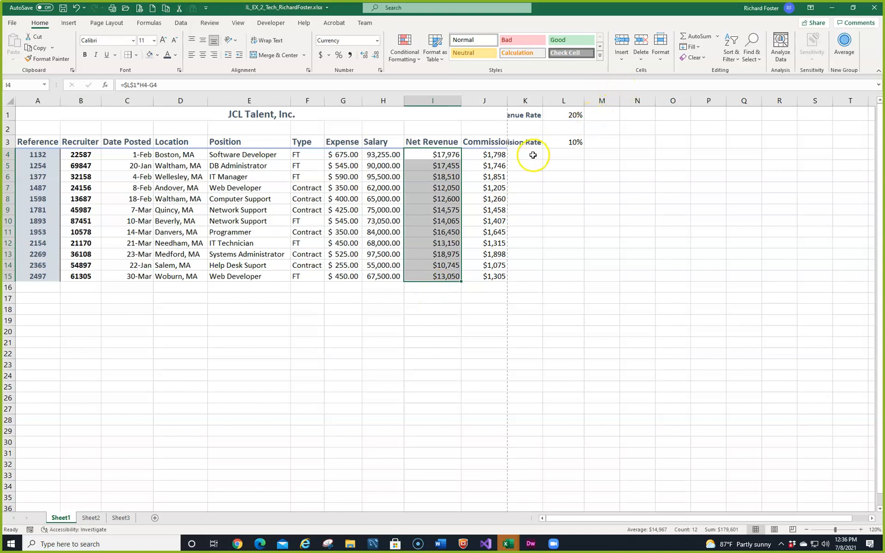
pyautogui.click(418, 63)
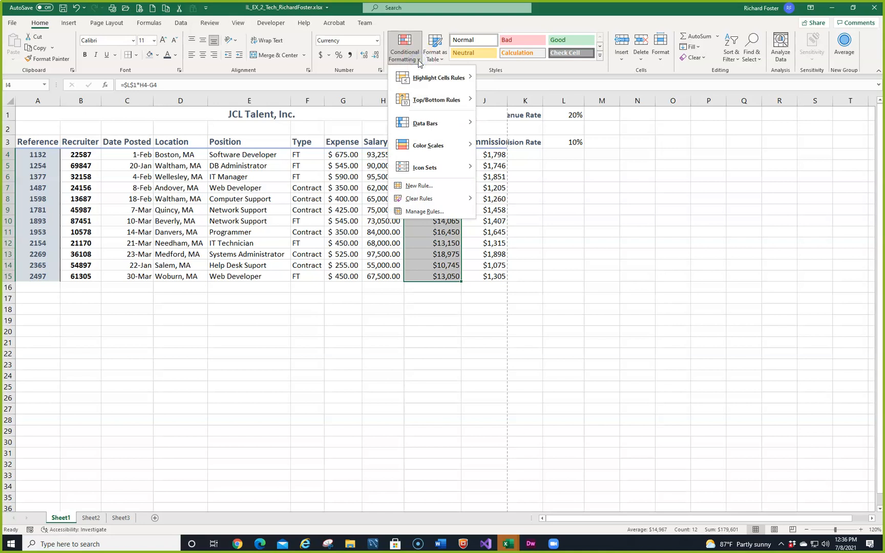
pyautogui.moveTo(424, 127)
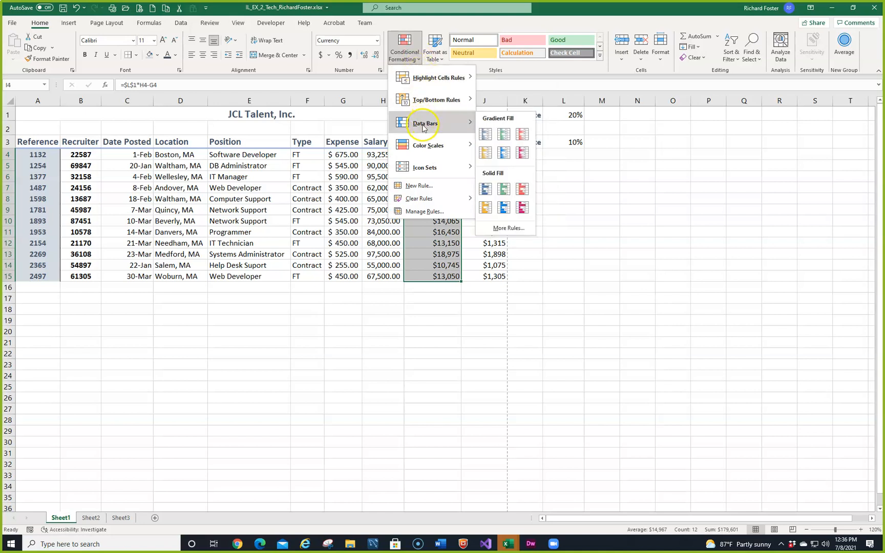
pyautogui.click(485, 134)
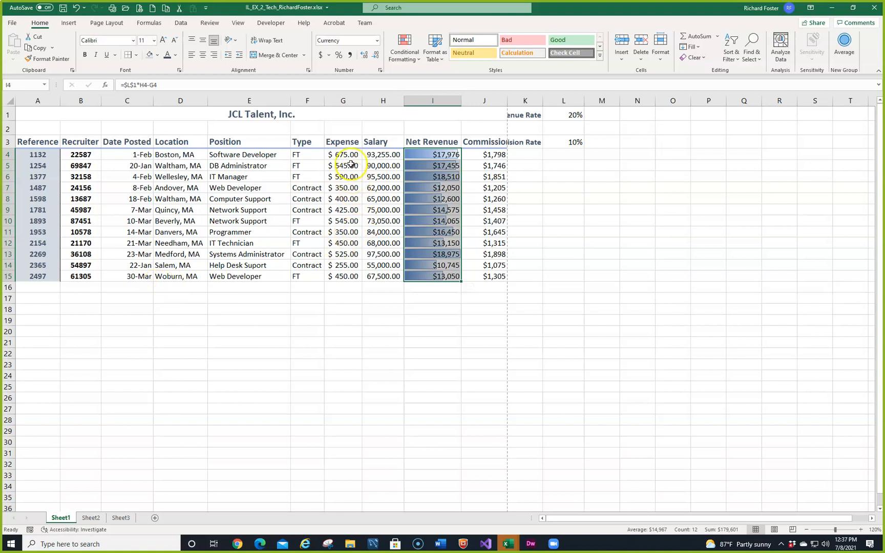
# Step: Highlight Expense values greater than 500 in G4:G15 with a Light Red Fill conditional formatting rule
pyautogui.moveTo(350, 156); pyautogui.dragTo(347, 272)
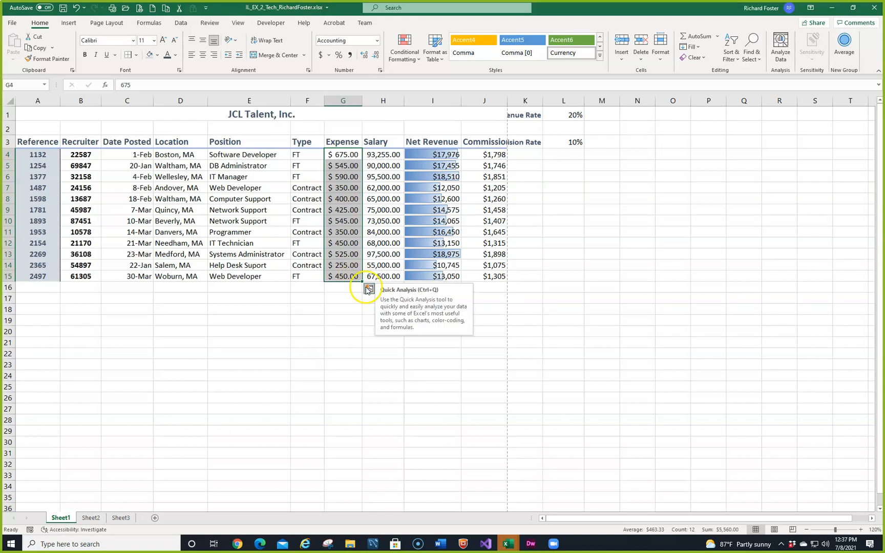
pyautogui.click(368, 289)
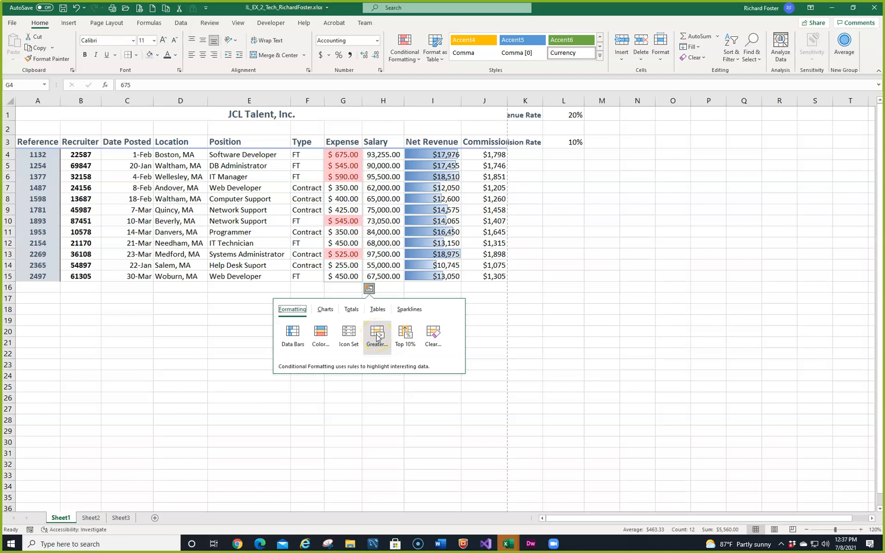
pyautogui.click(418, 60)
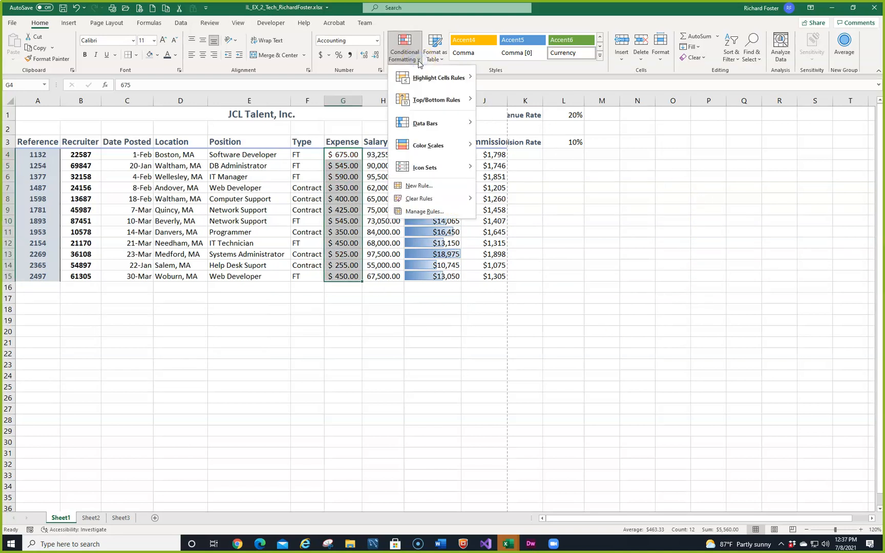
pyautogui.moveTo(430, 81)
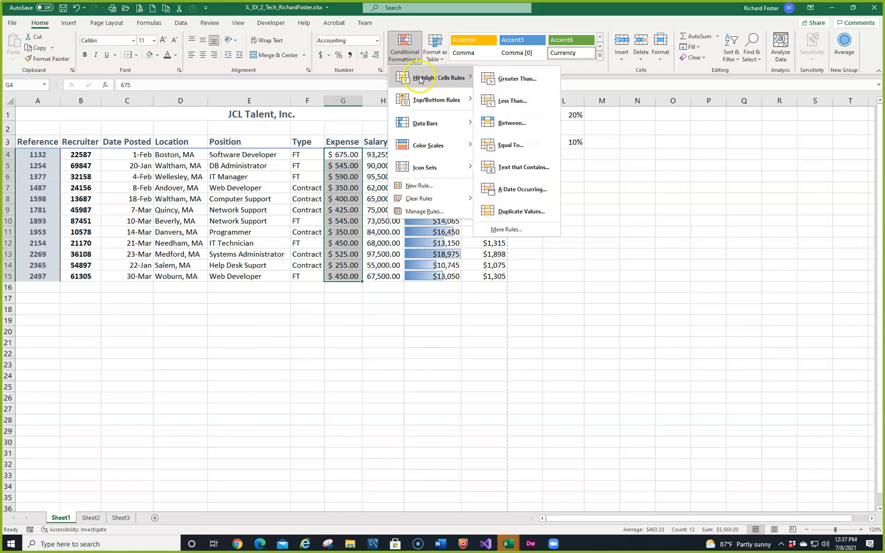
pyautogui.click(524, 86)
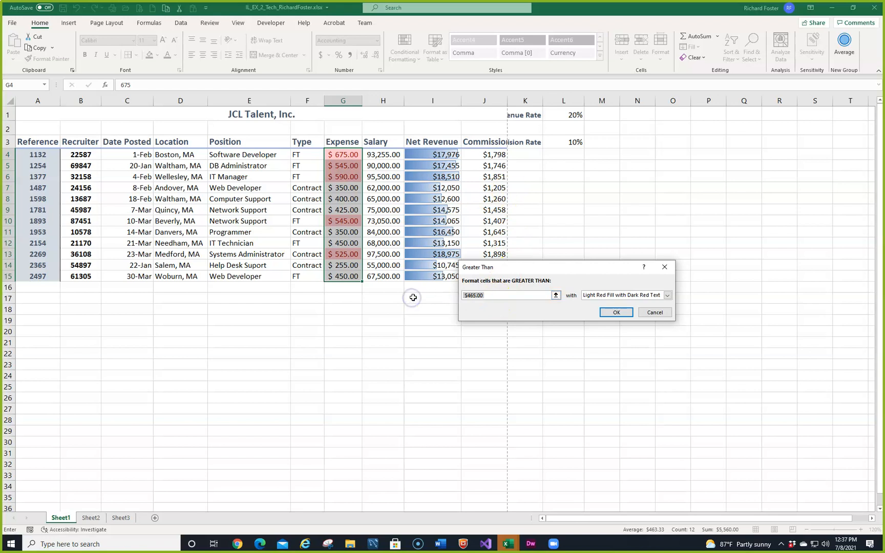
pyautogui.write('5')
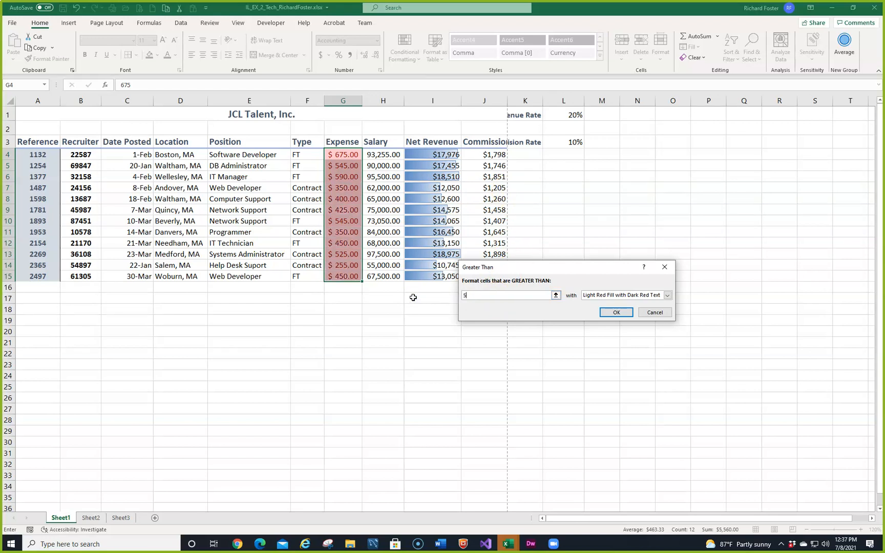
pyautogui.write('00')
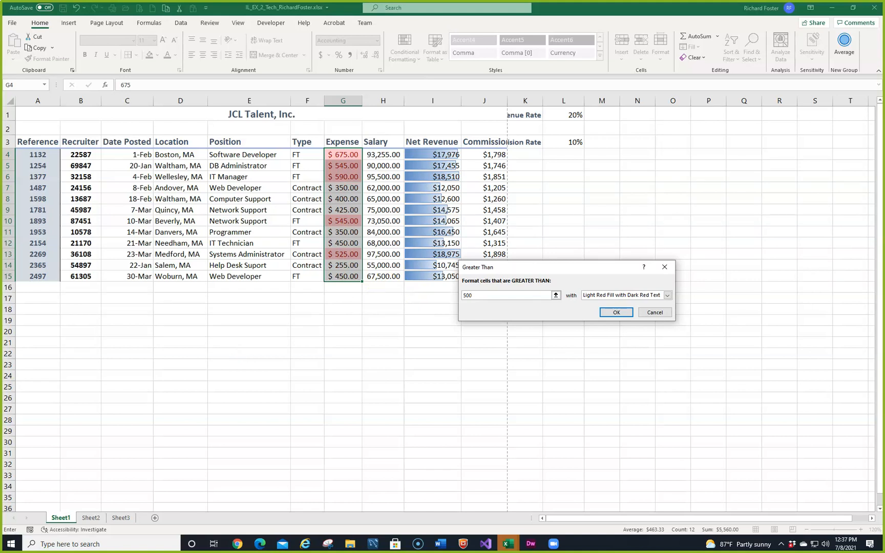
pyautogui.click(667, 296)
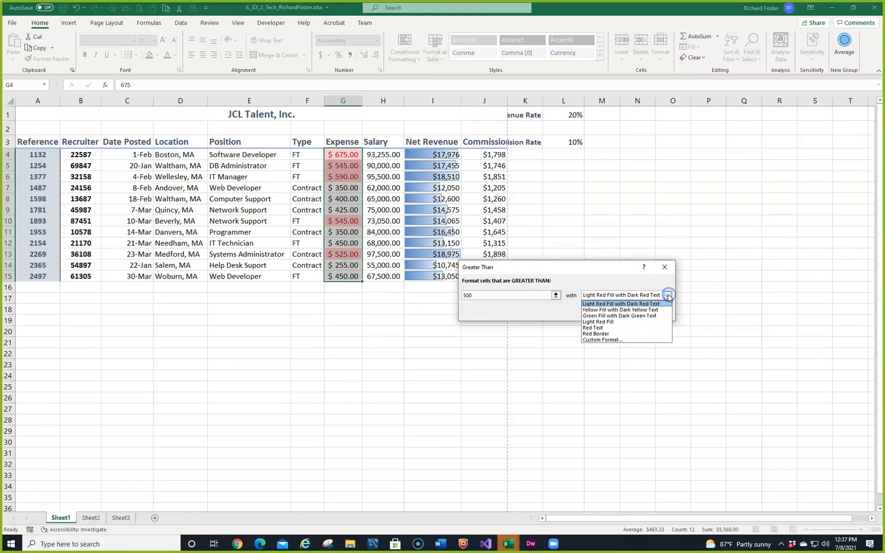
pyautogui.click(607, 321)
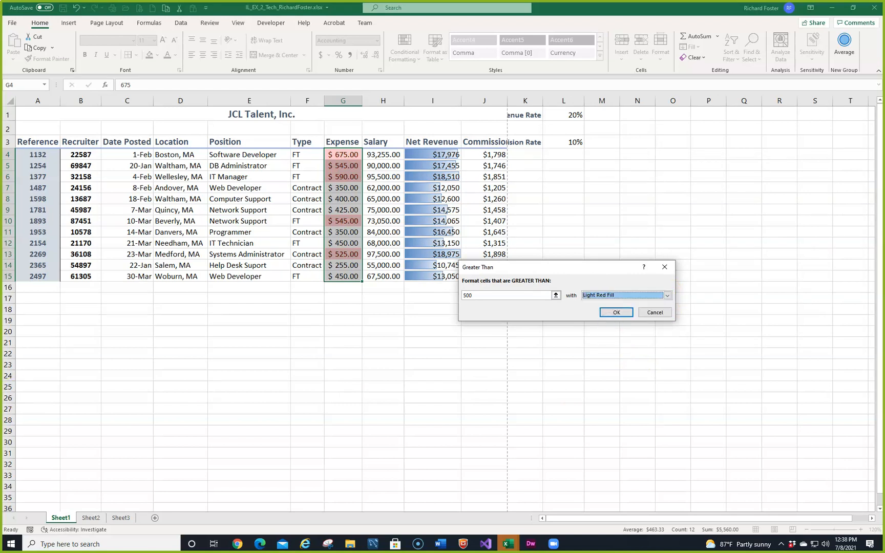
pyautogui.click(615, 312)
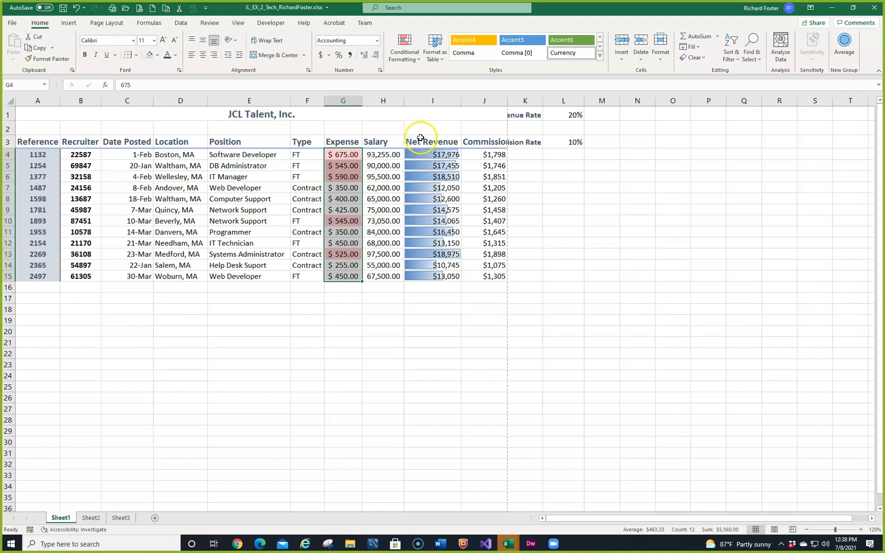
pyautogui.click(418, 60)
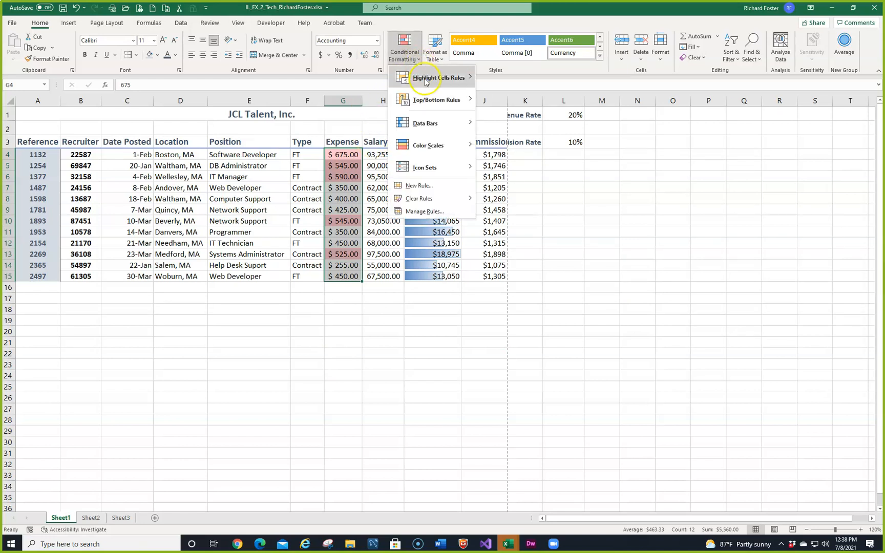
pyautogui.moveTo(432, 78)
pyautogui.click(486, 82)
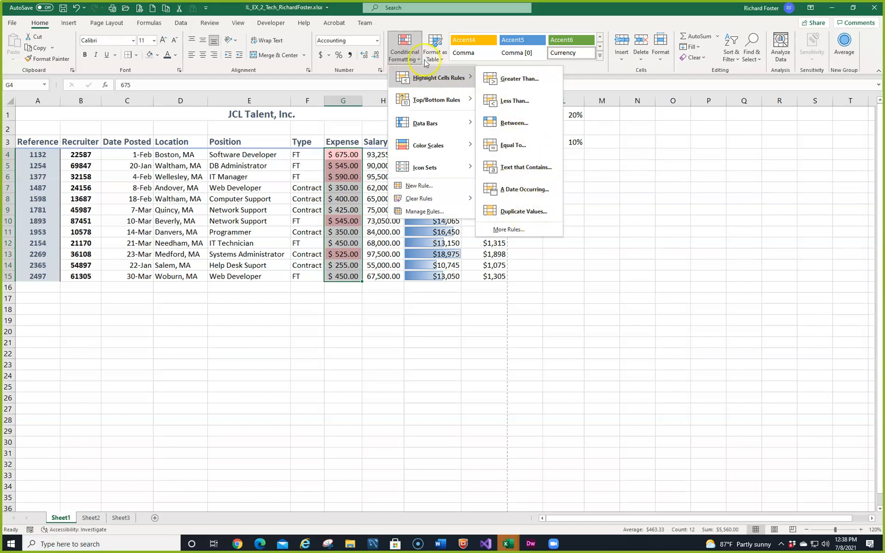
pyautogui.click(500, 80)
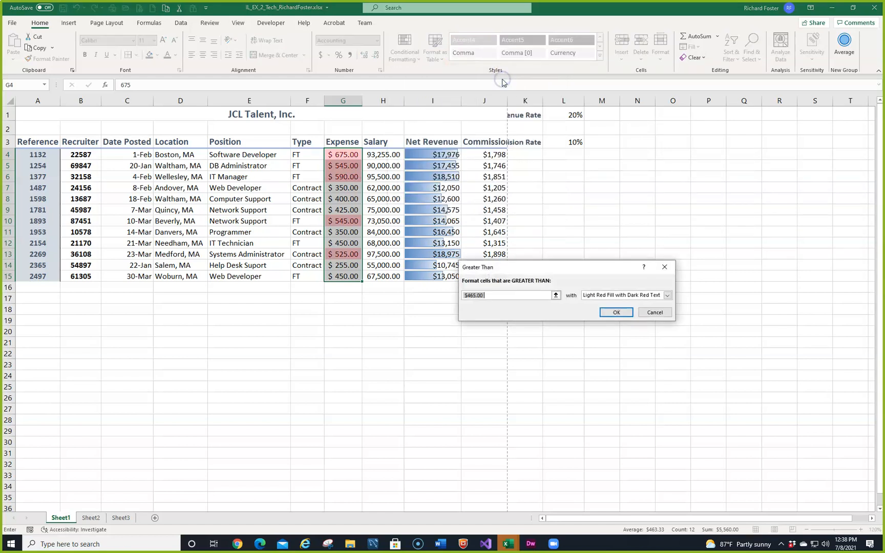
pyautogui.click(648, 314)
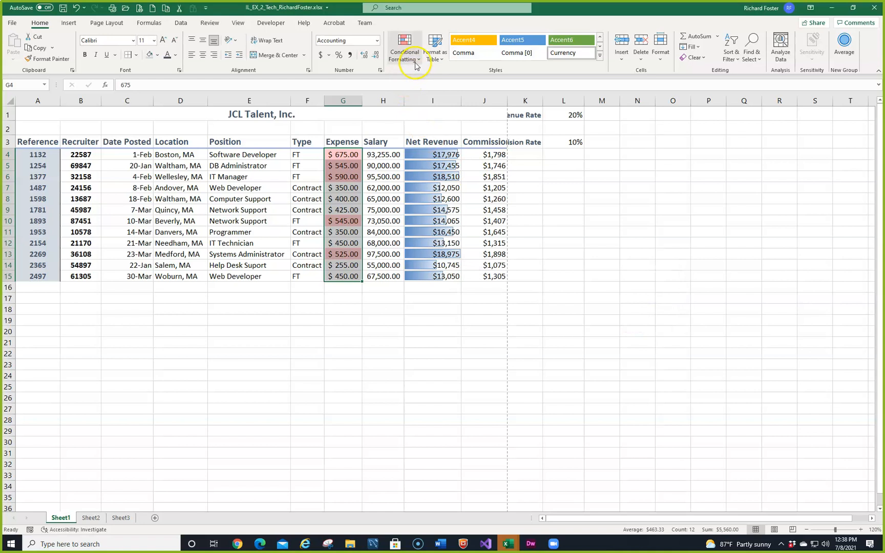
# Step: Edit the conditional formatting rule on G4:G15 so it formats cell values less than 500
pyautogui.moveTo(342, 155); pyautogui.dragTo(346, 279)
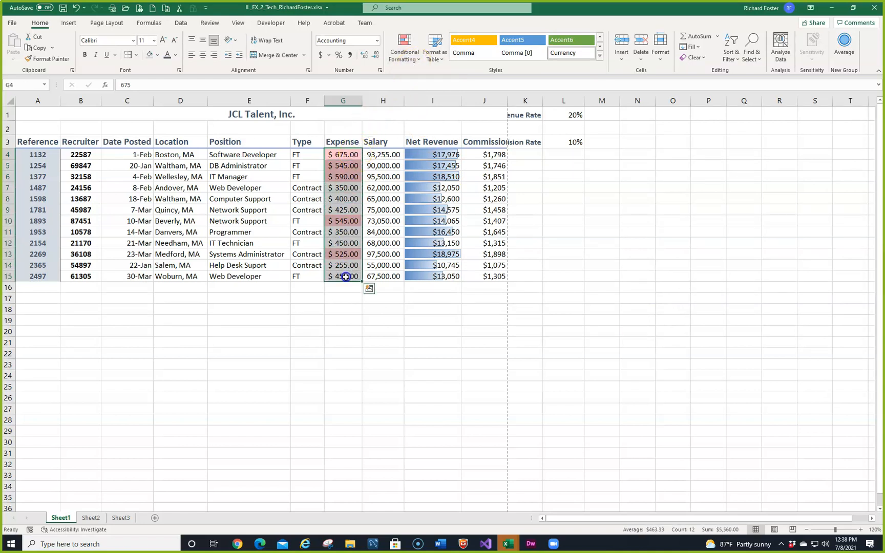
pyautogui.click(419, 62)
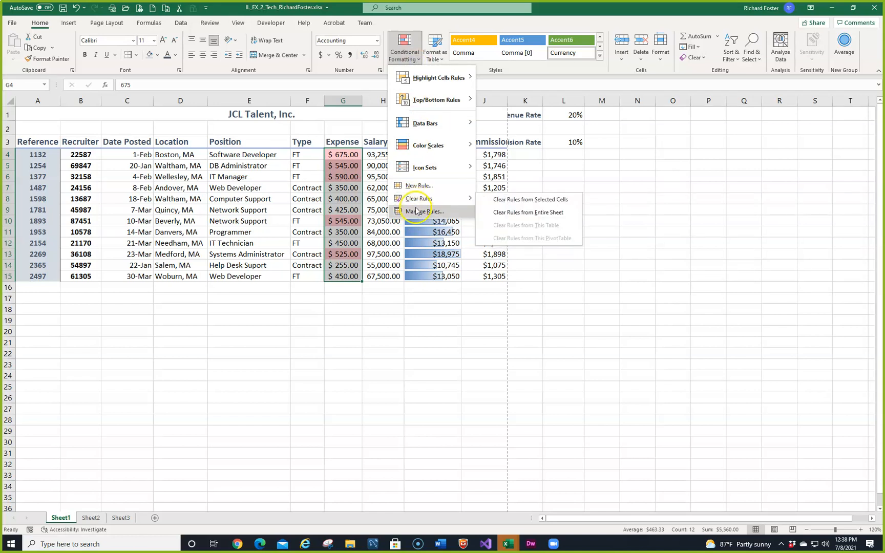
pyautogui.moveTo(445, 83)
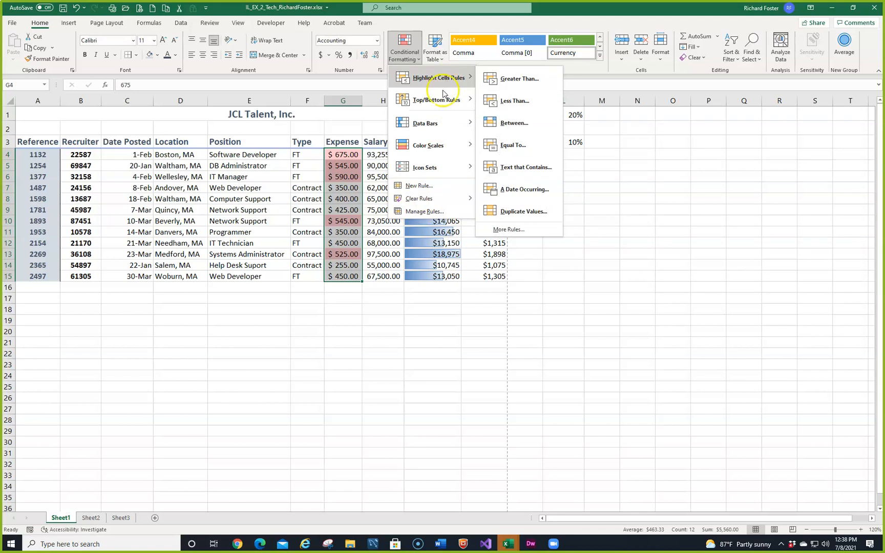
pyautogui.click(427, 212)
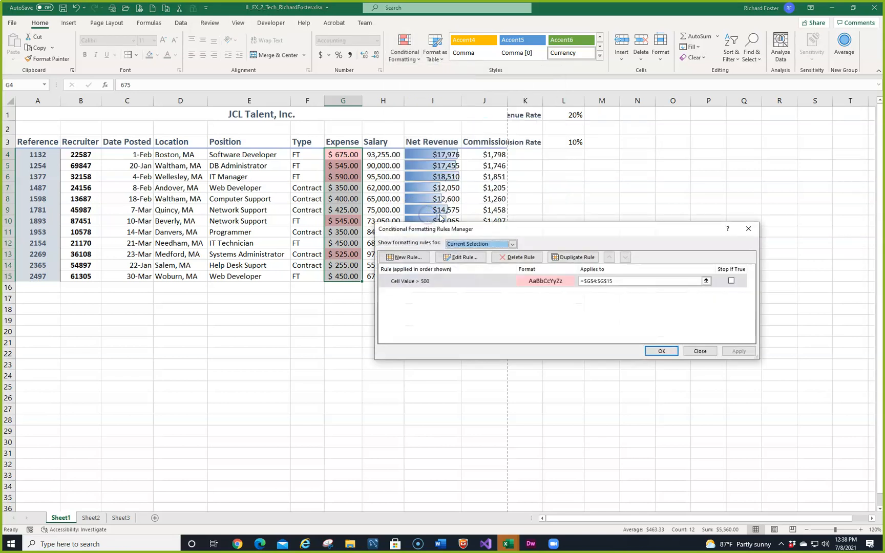
pyautogui.click(472, 257)
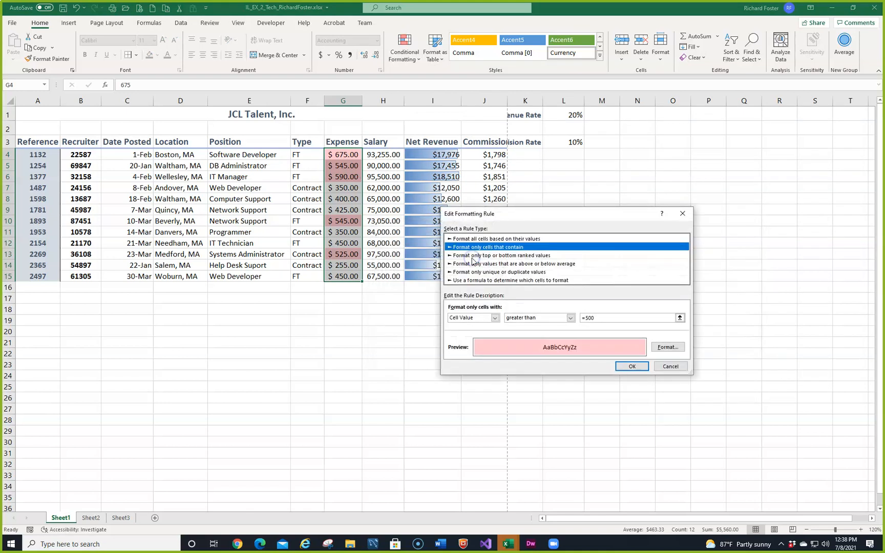
pyautogui.click(570, 318)
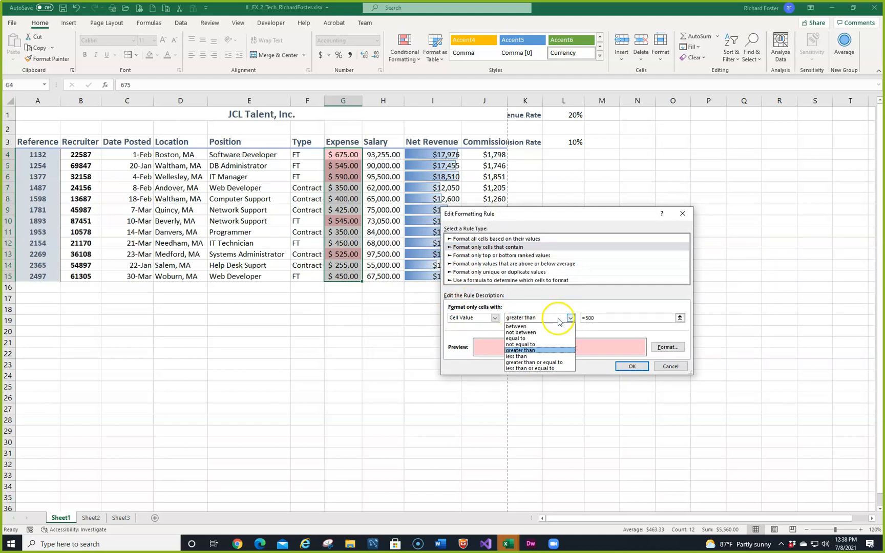
pyautogui.click(516, 356)
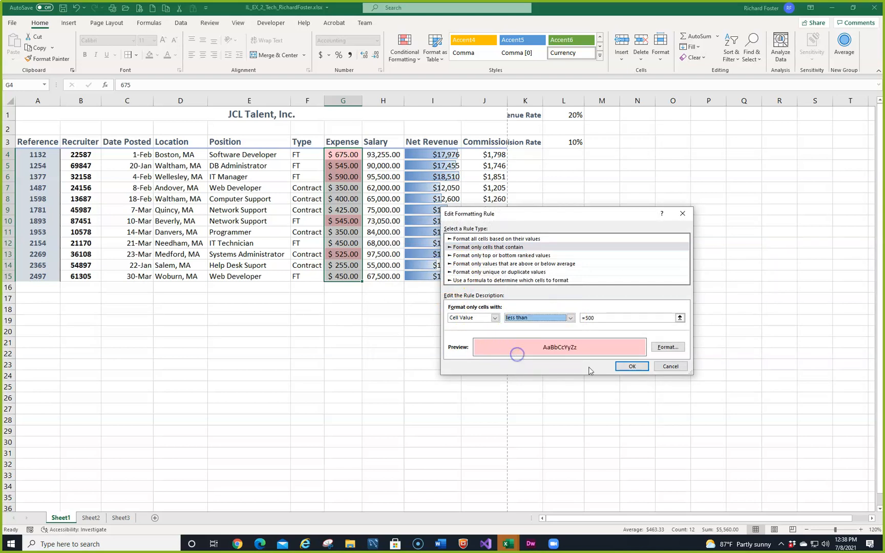
pyautogui.click(629, 365)
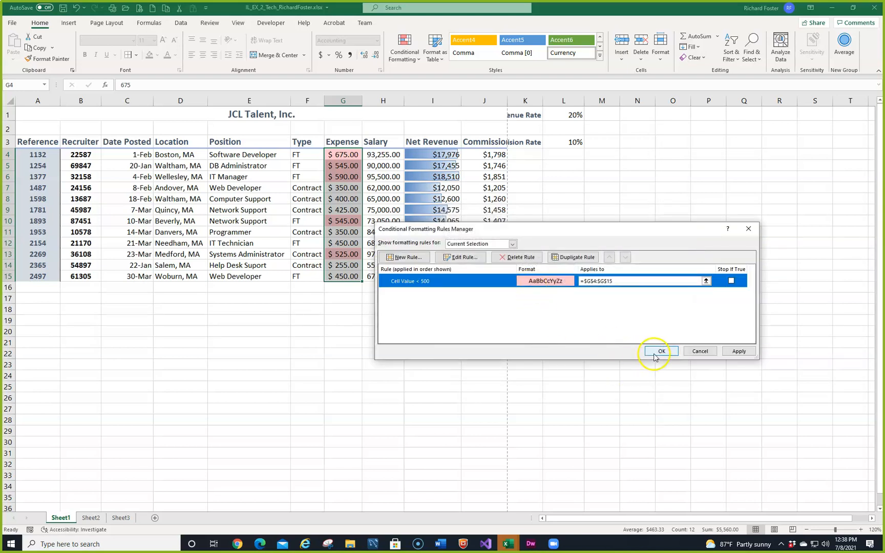
pyautogui.click(654, 351)
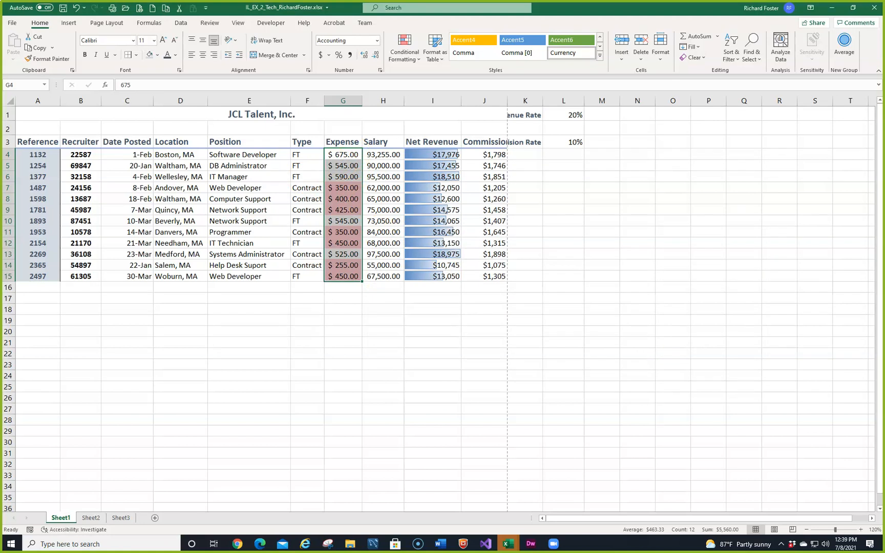
# Step: Check the MindTap worksheet instructions and remove both decimal places from the Expense and Salary values in G4:H15
pyautogui.hotkey('alt', 'Tab')
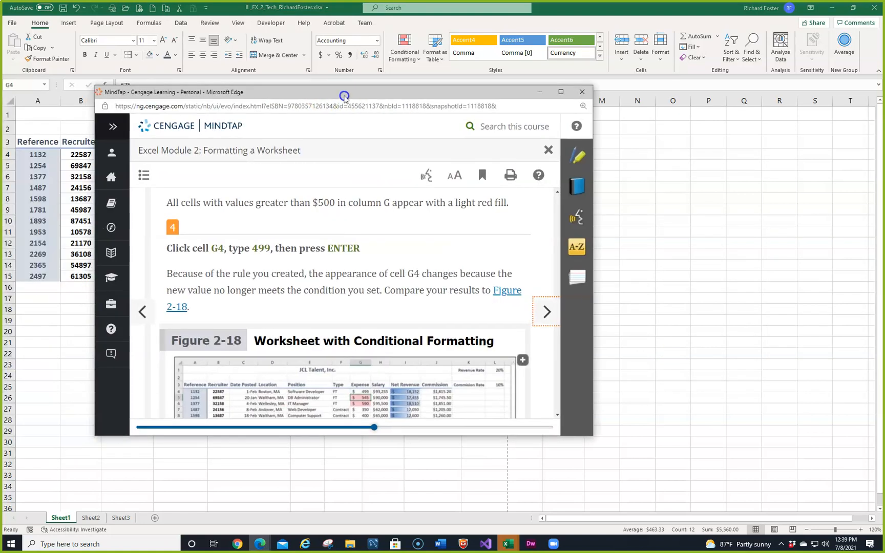
pyautogui.moveTo(344, 96); pyautogui.dragTo(0, 105)
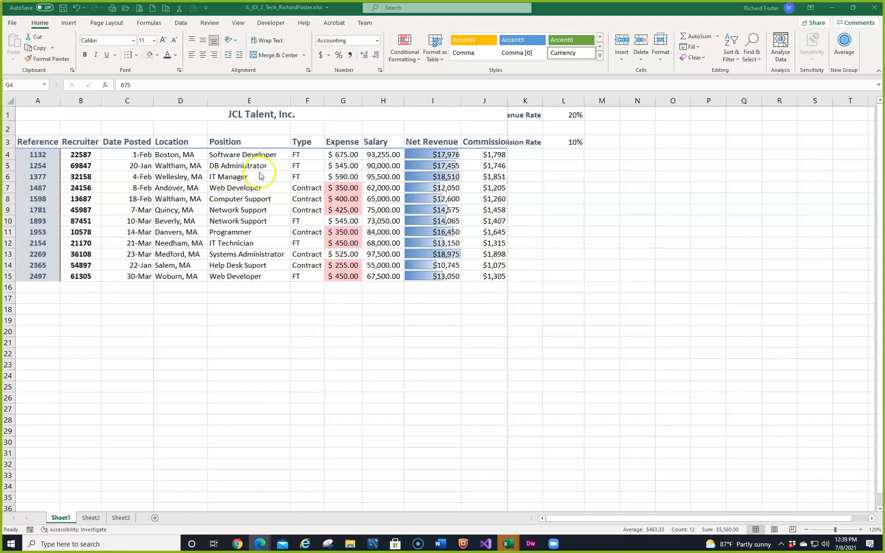
pyautogui.click(335, 154)
pyautogui.moveTo(334, 154); pyautogui.dragTo(368, 274)
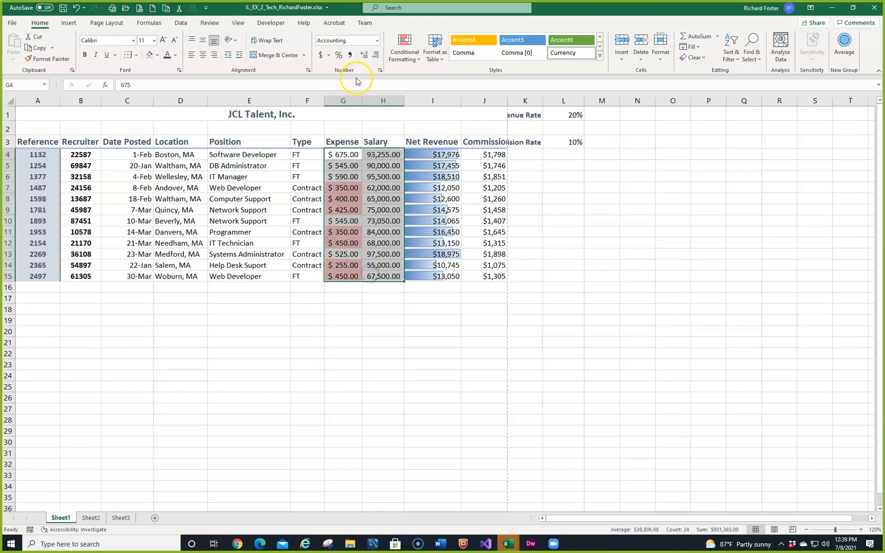
pyautogui.click(375, 55)
pyautogui.click(375, 57)
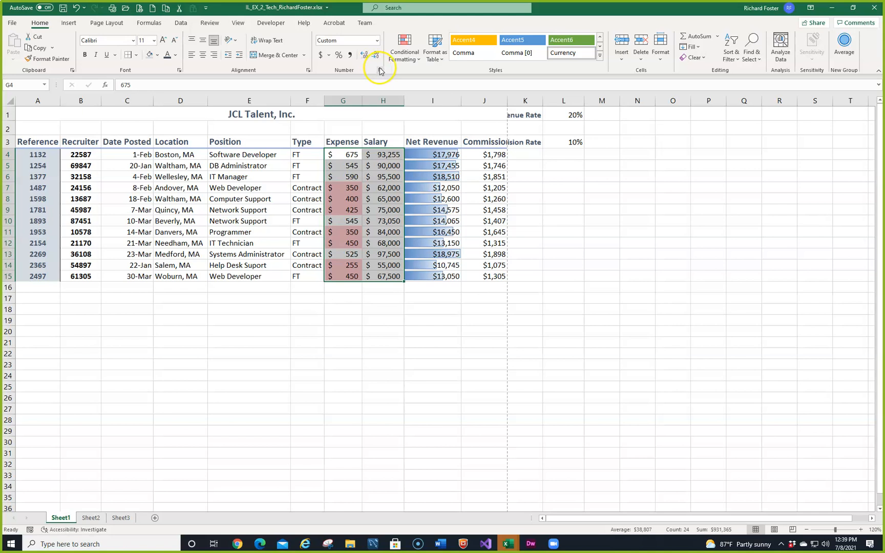
pyautogui.click(380, 70)
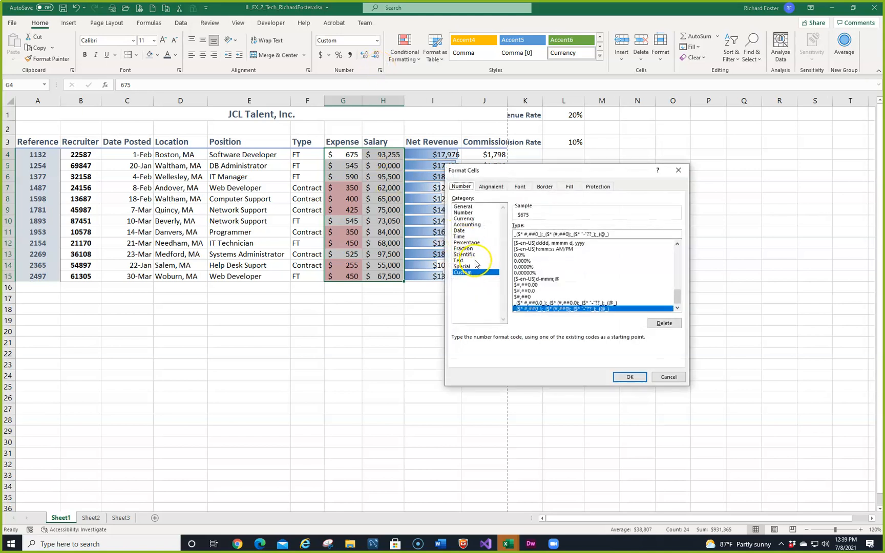
pyautogui.click(466, 225)
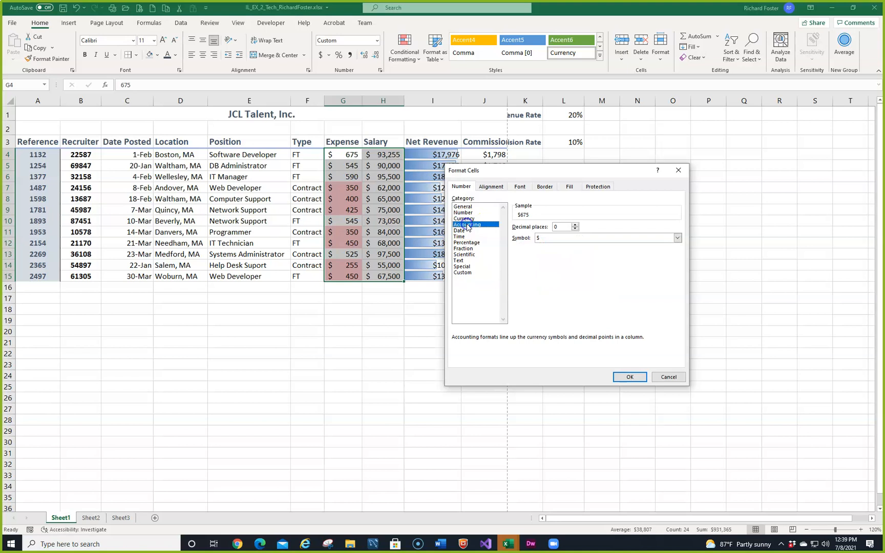
pyautogui.click(668, 376)
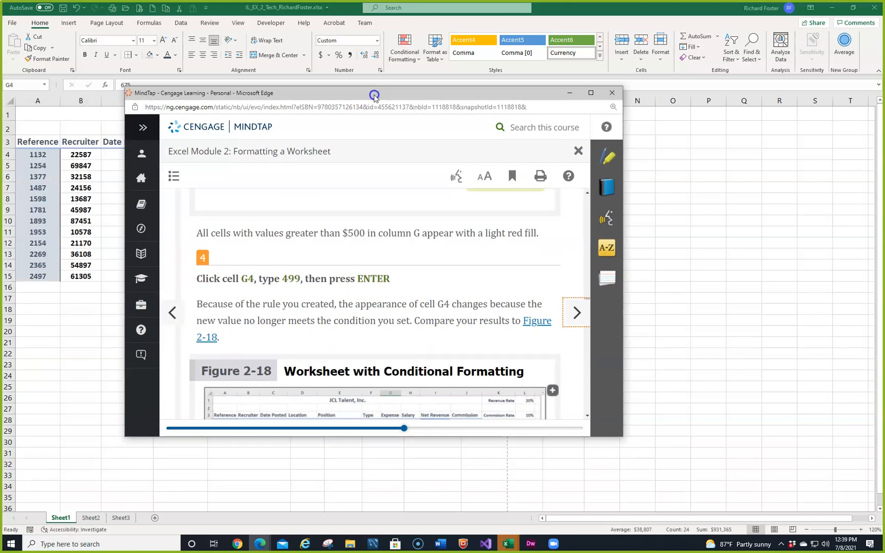
# Step: Switch to the MindTap page and examine Figure 2-18, the worksheet with conditional formatting
pyautogui.scroll(-3, 382, 184)
pyautogui.scroll(-1, 423, 208)
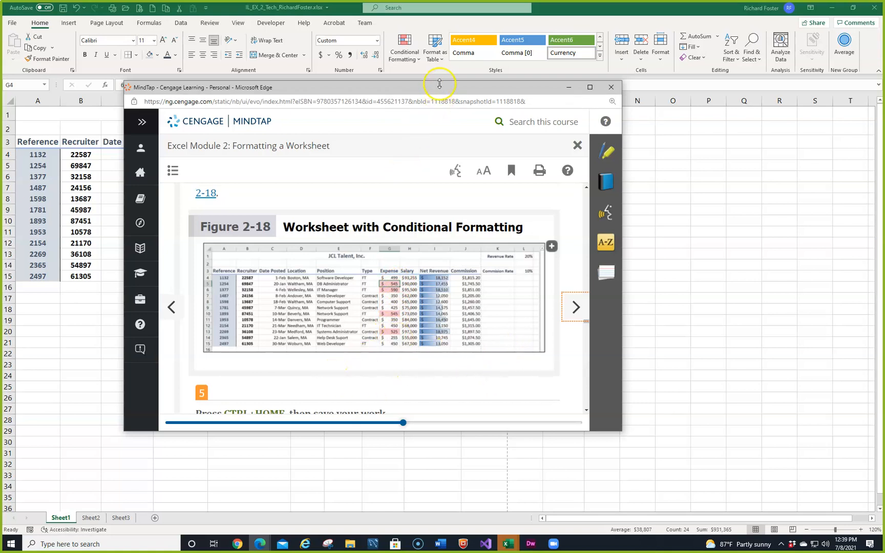
pyautogui.moveTo(489, 88); pyautogui.dragTo(1, 205)
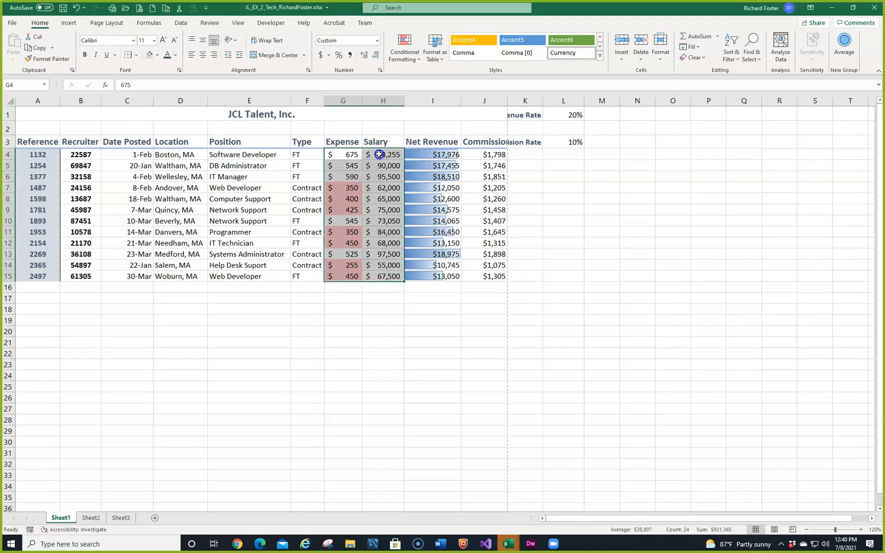
# Step: Preview the 3 Traffic Lights (Unrimmed) icon set on the Salary values in H4:H15 without applying it
pyautogui.moveTo(380, 156); pyautogui.dragTo(376, 275)
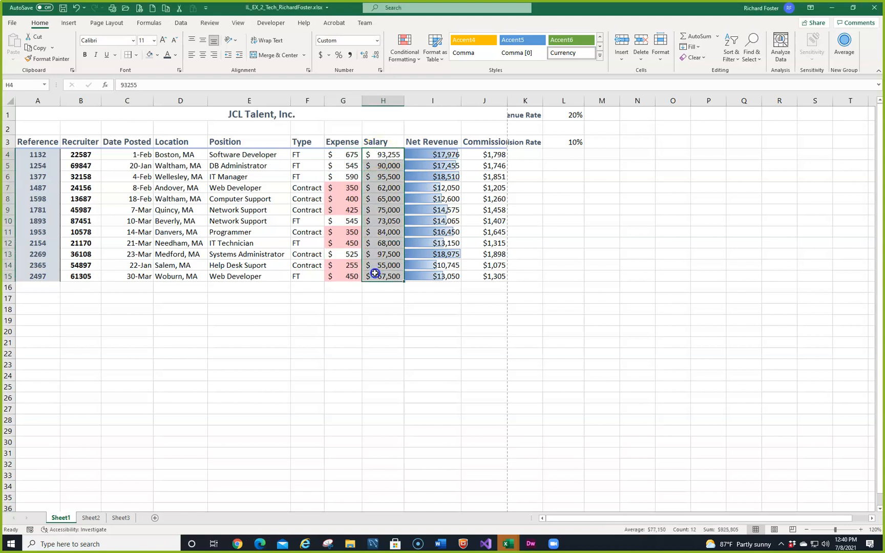
pyautogui.click(416, 56)
pyautogui.moveTo(443, 163)
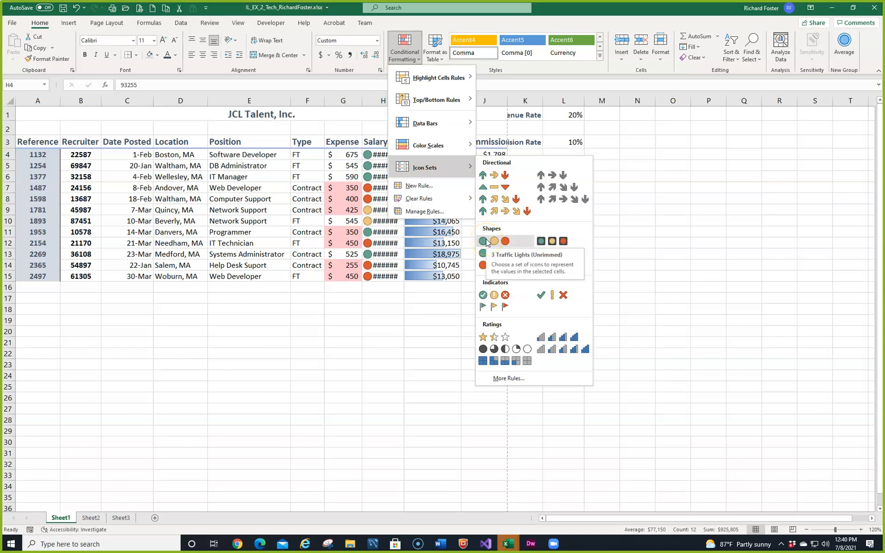
pyautogui.click(697, 234)
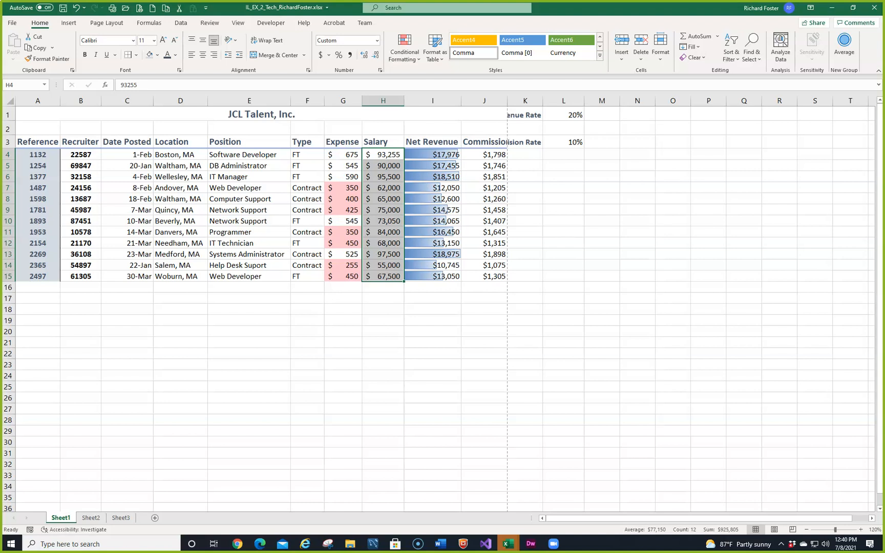
# Step: Rename the Sheet2 worksheet as Commission
pyautogui.hotkey('alt', 'Tab')
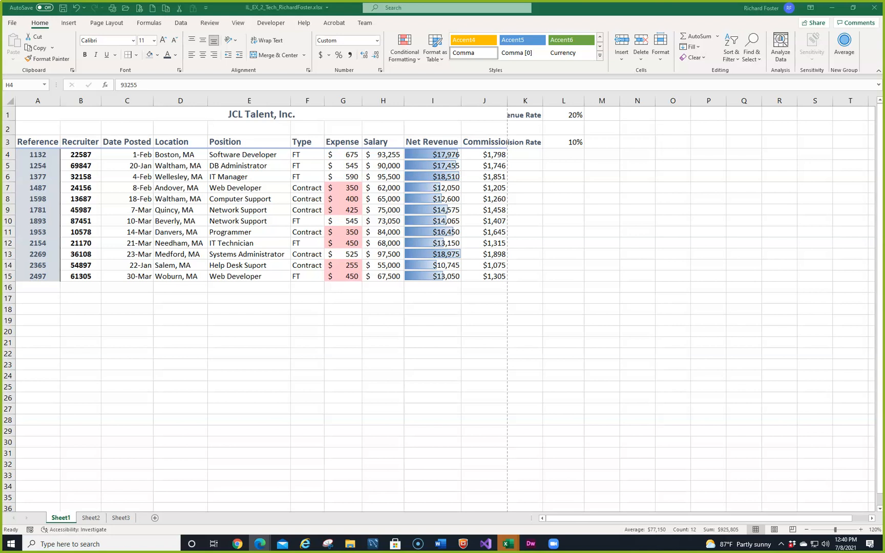
pyautogui.click(91, 518)
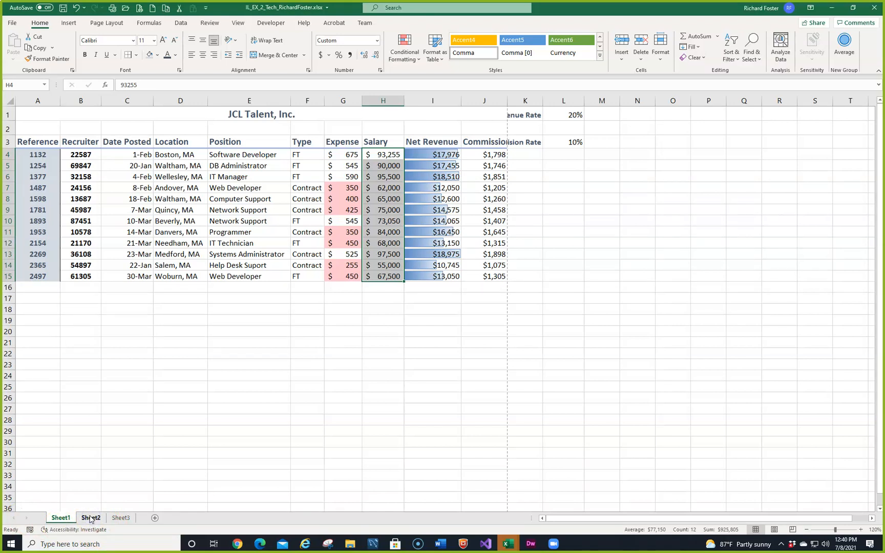
pyautogui.rightClick(91, 518)
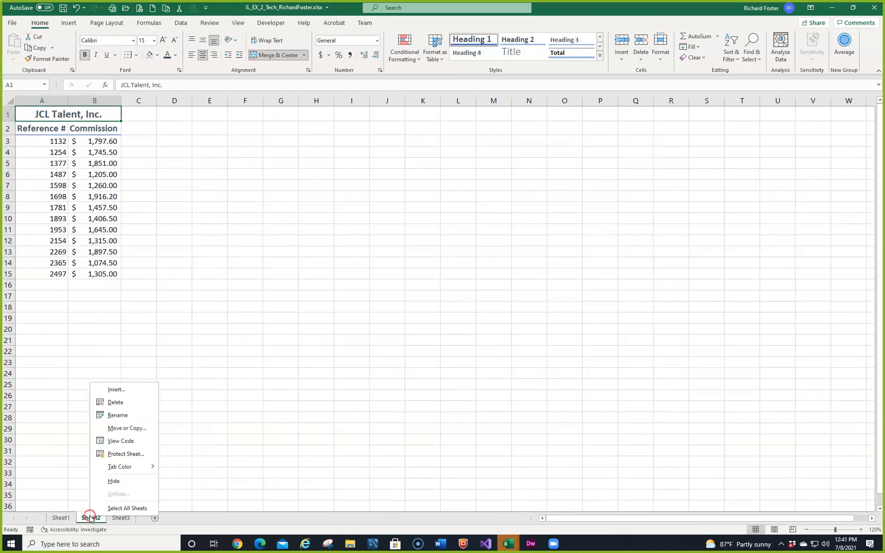
pyautogui.click(118, 414)
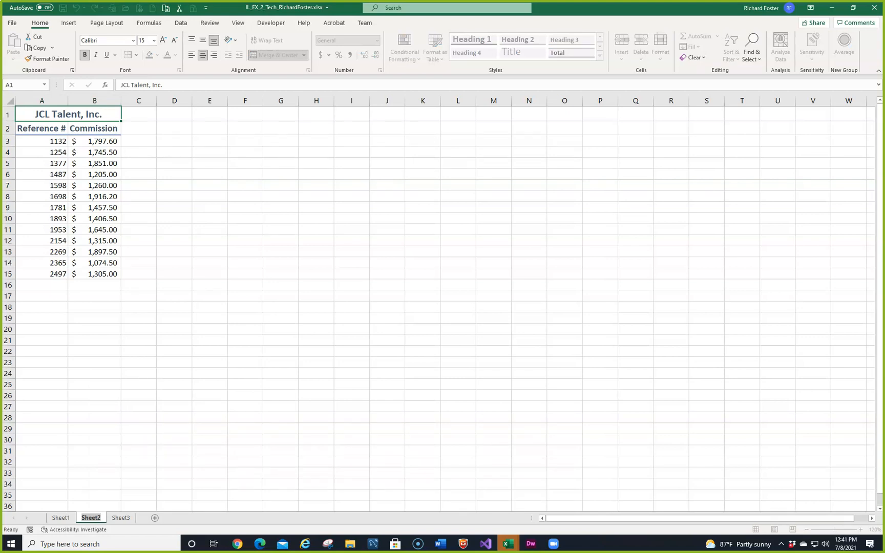
pyautogui.write('Commission')
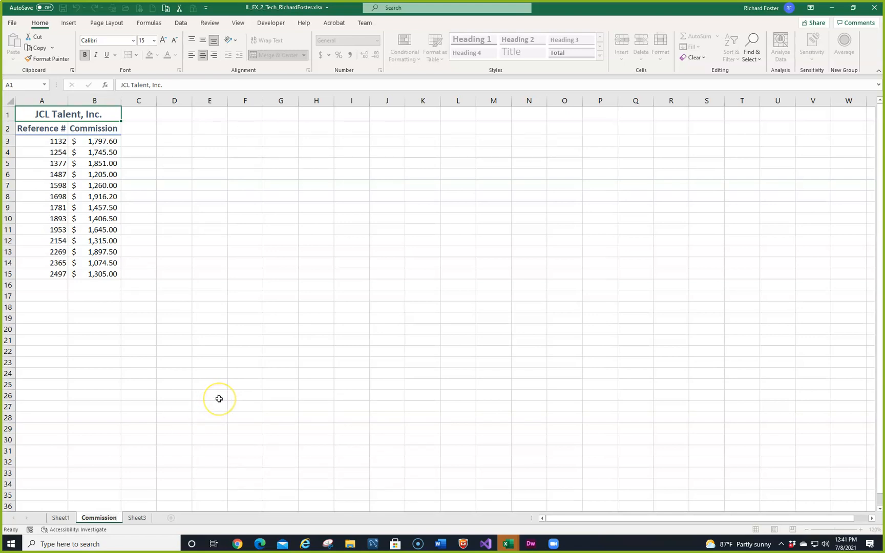
pyautogui.click(195, 426)
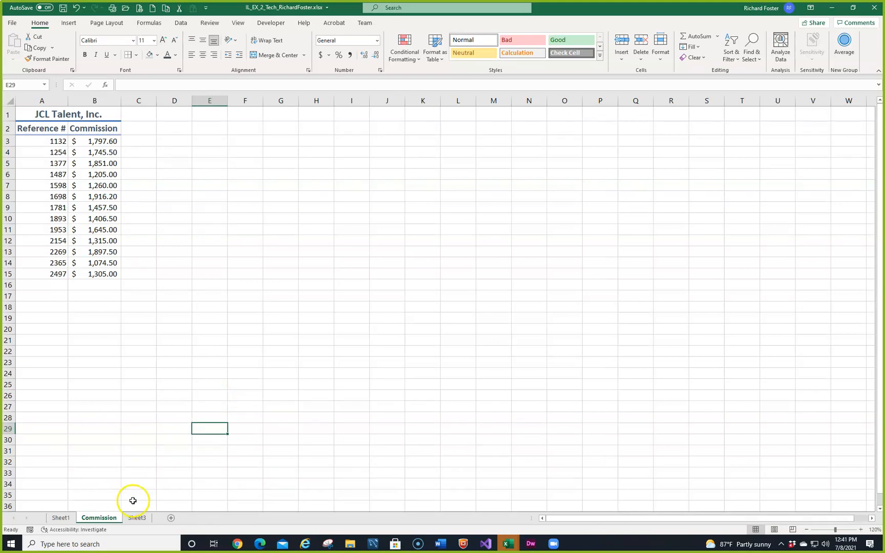
# Step: Set the Commission sheet's tab color to a darker shade of the blue theme color
pyautogui.rightClick(92, 516)
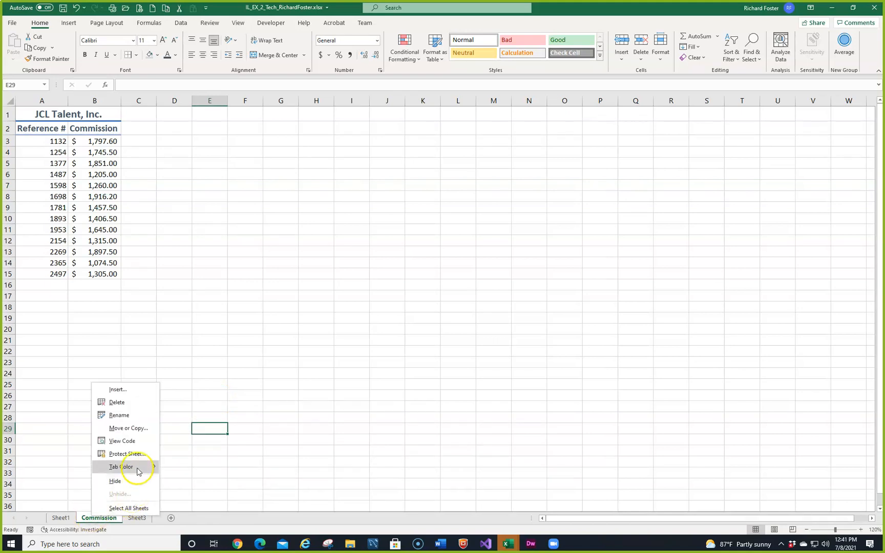
pyautogui.moveTo(138, 471)
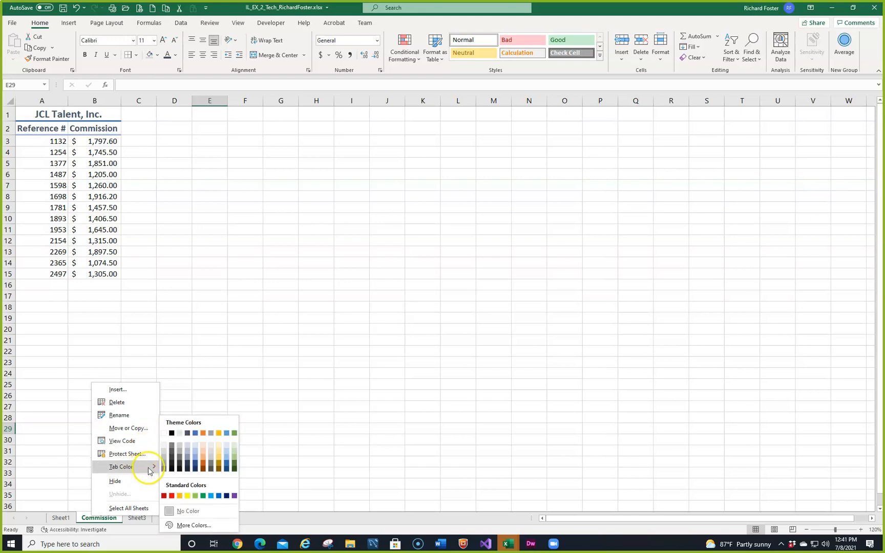
pyautogui.click(226, 464)
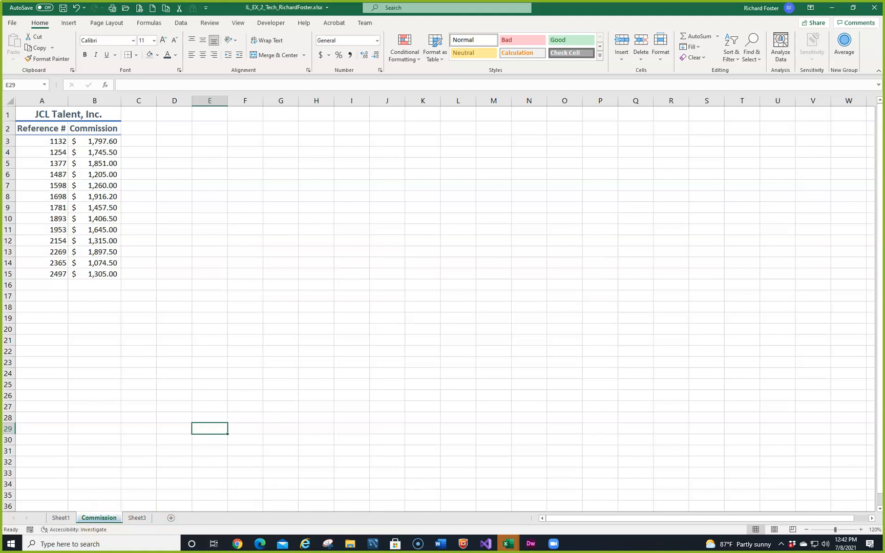
# Step: Rename the Sheet1 worksheet as Boston Tech
pyautogui.click(59, 519)
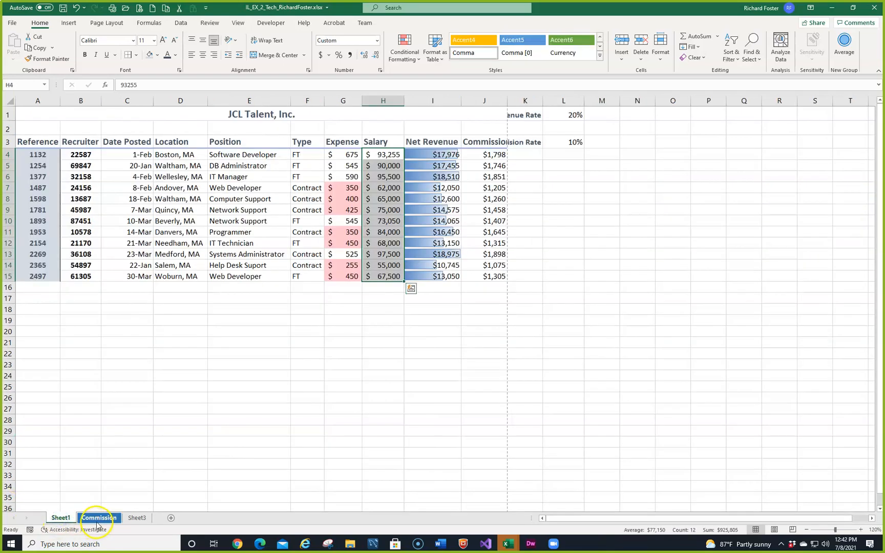
pyautogui.rightClick(55, 520)
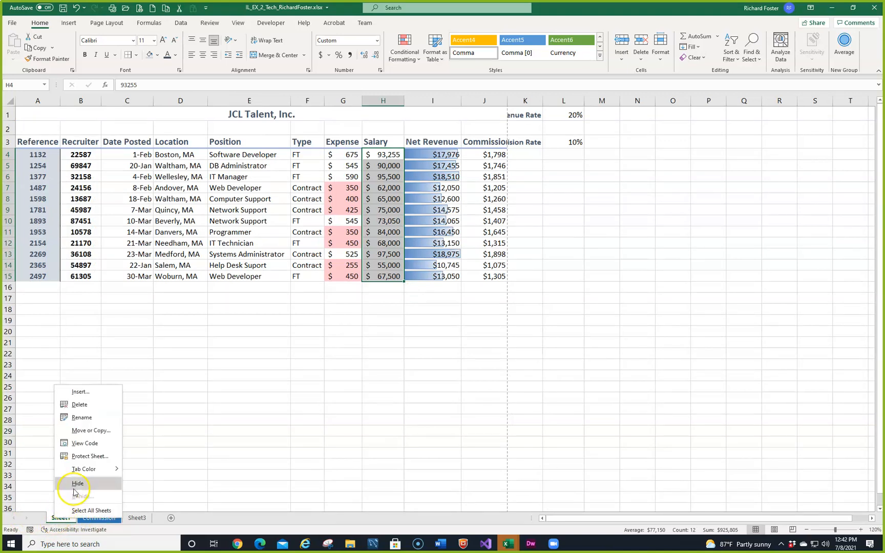
pyautogui.click(80, 418)
pyautogui.write('B')
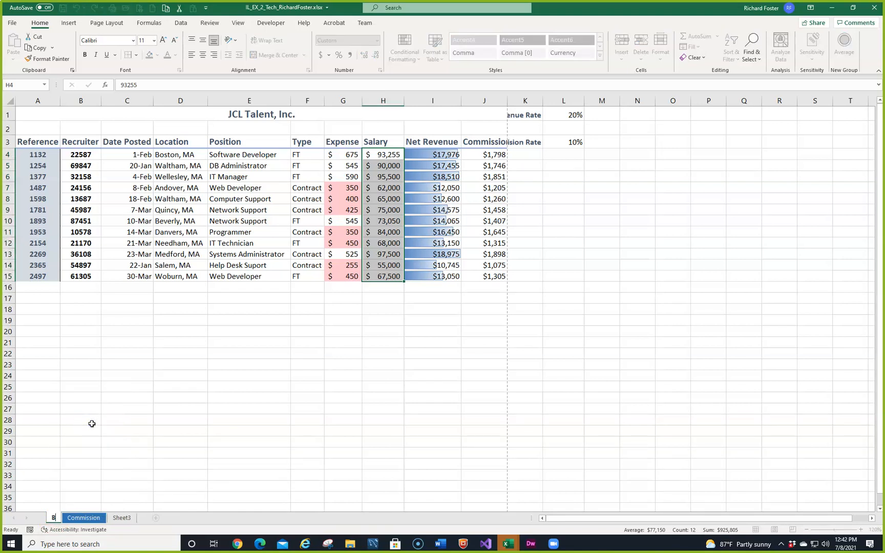
pyautogui.write('oston Tech')
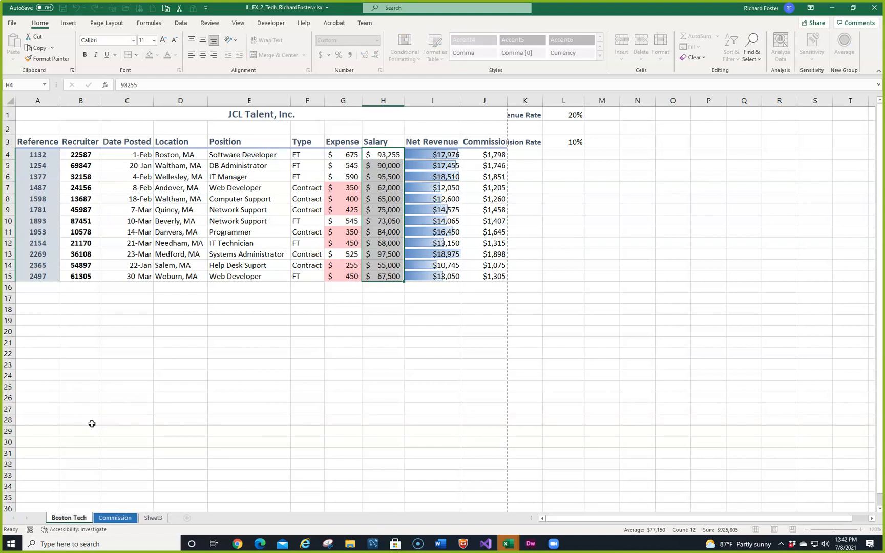
pyautogui.press('Return')
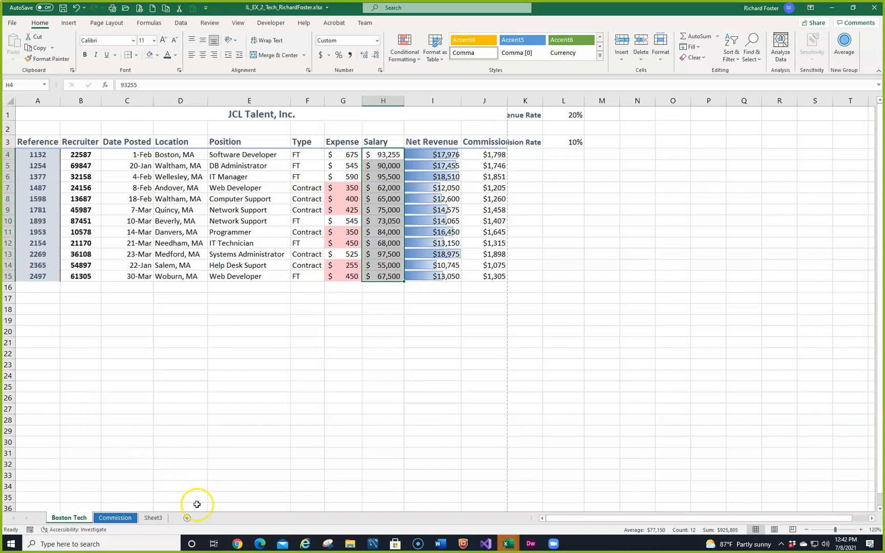
# Step: Move the Commission sheet to the end of the workbook
pyautogui.rightClick(117, 518)
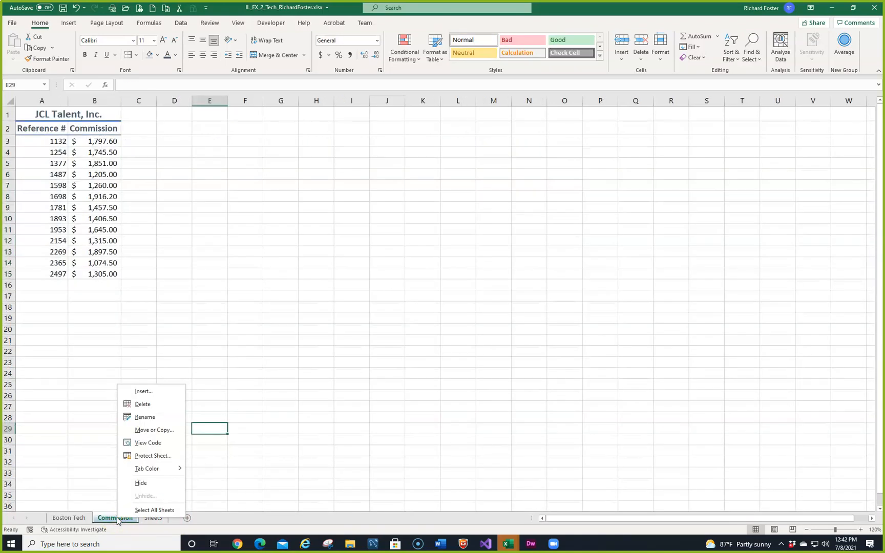
pyautogui.click(156, 430)
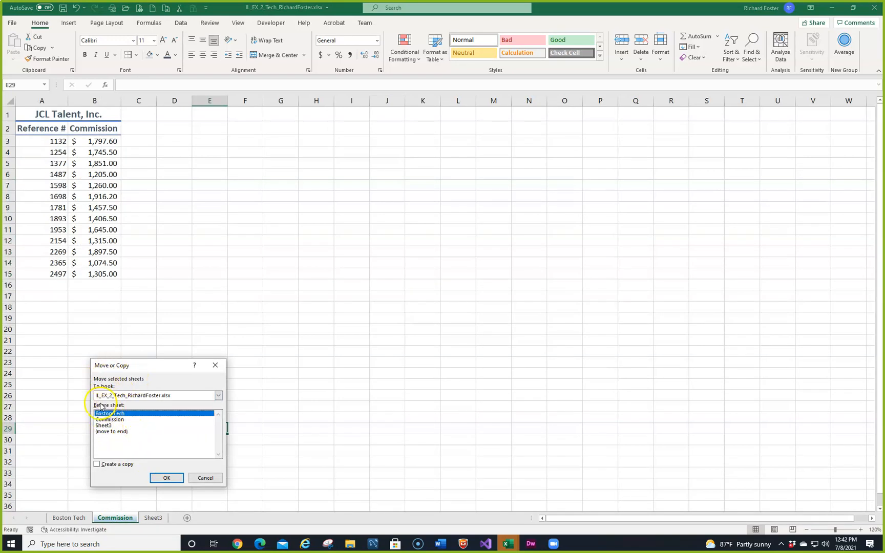
pyautogui.click(103, 432)
pyautogui.click(169, 479)
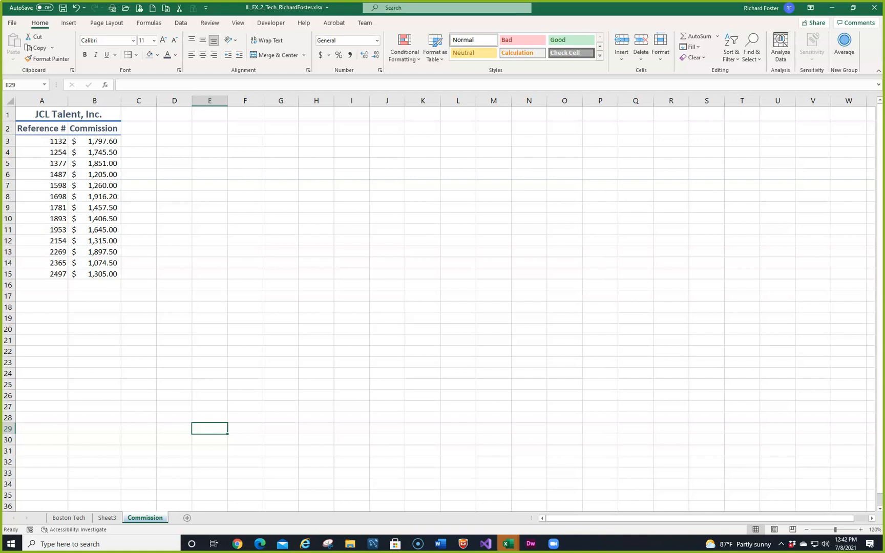
# Step: Delete the empty Sheet3 from the workbook
pyautogui.rightClick(102, 519)
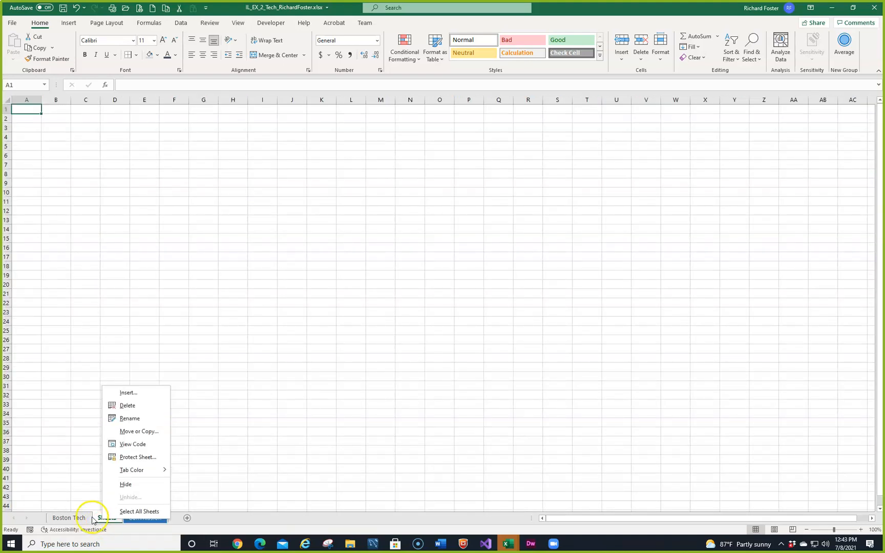
pyautogui.click(128, 406)
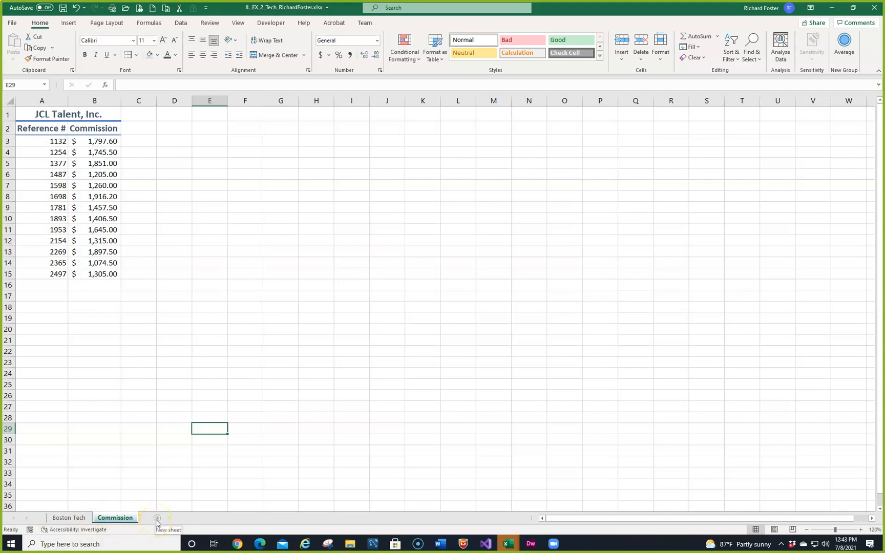
pyautogui.rightClick(123, 521)
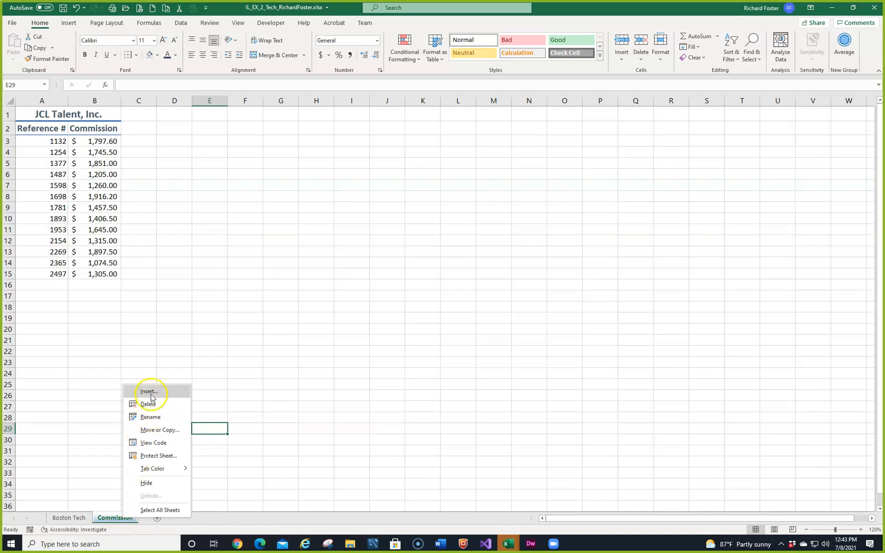
# Step: Run a spelling check on the Commission sheet, continuing the check from the beginning of the sheet
pyautogui.hotkey('alt', 'Tab')
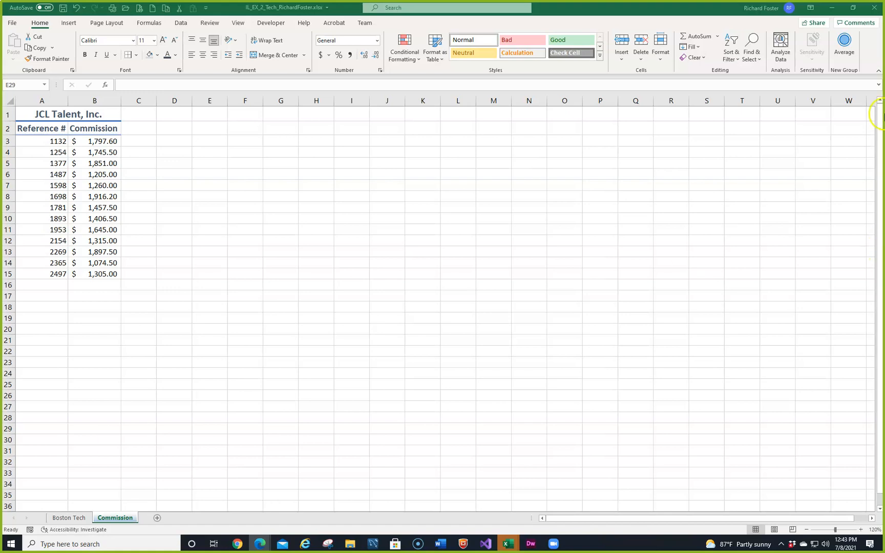
pyautogui.click(695, 11)
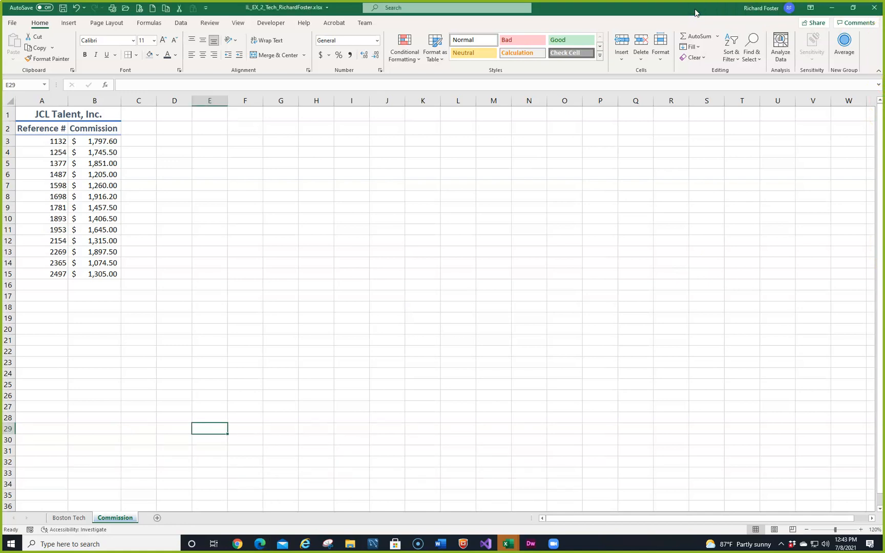
pyautogui.click(209, 23)
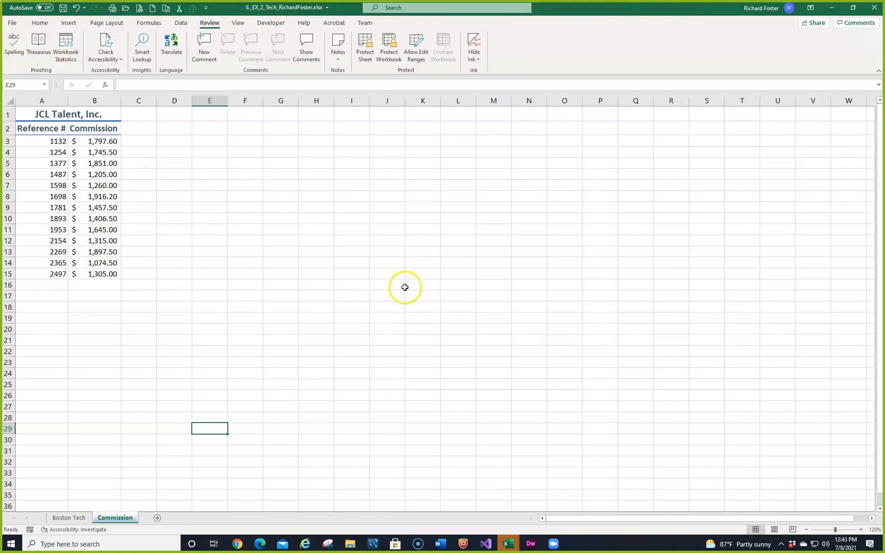
pyautogui.press('F7')
pyautogui.click(423, 297)
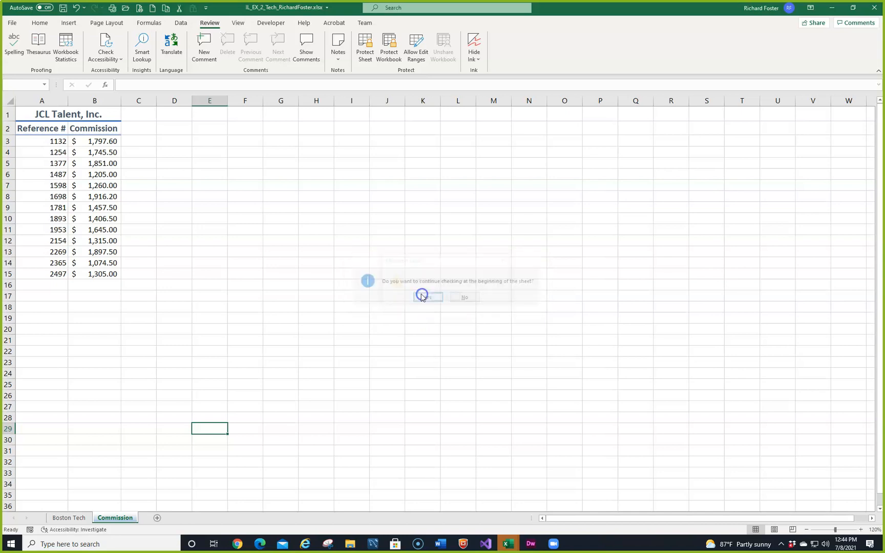
pyautogui.click(442, 297)
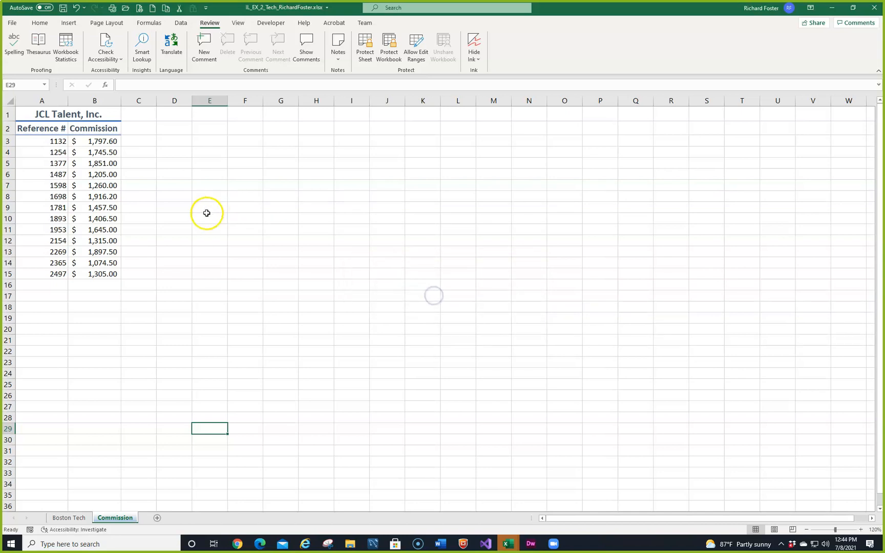
# Step: Spell-check the Boston Tech sheet from cell A1, correcting Commision to Commission in K3 and Suport to Support in E14
pyautogui.click(69, 517)
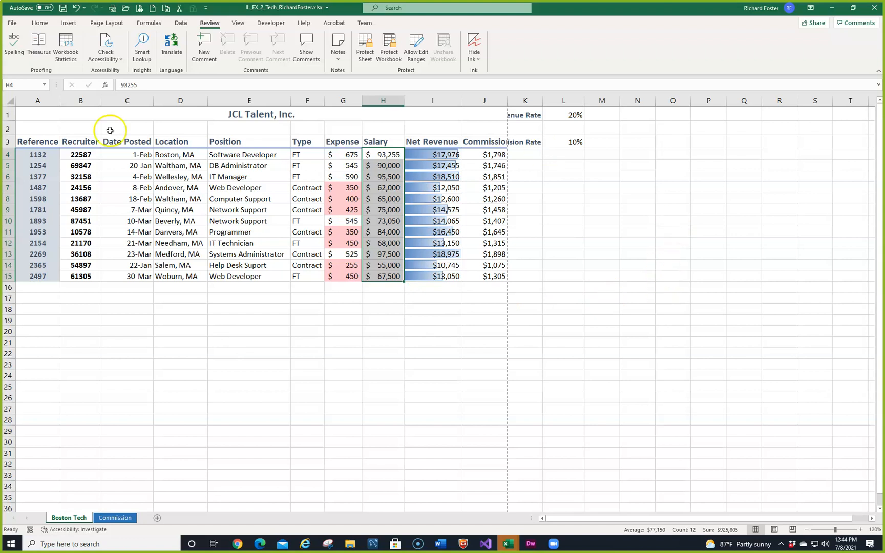
pyautogui.click(30, 113)
pyautogui.press('F7')
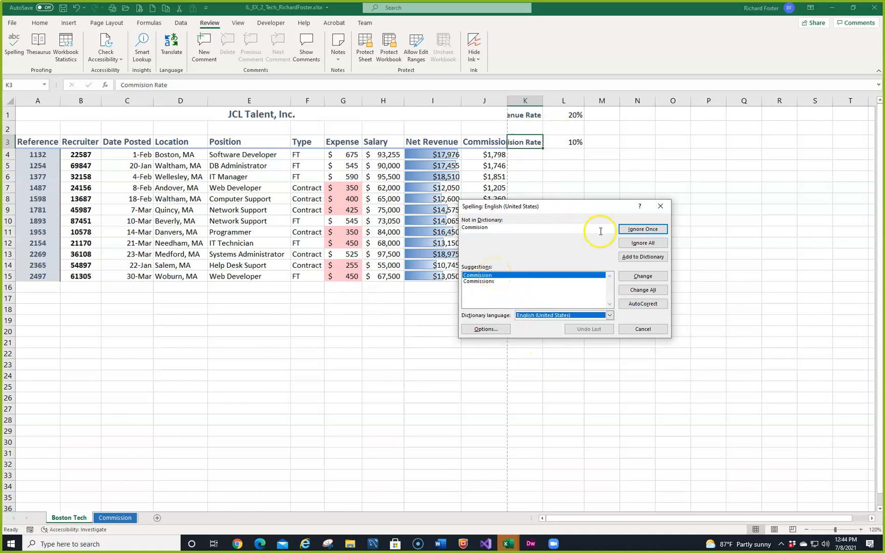
pyautogui.click(632, 281)
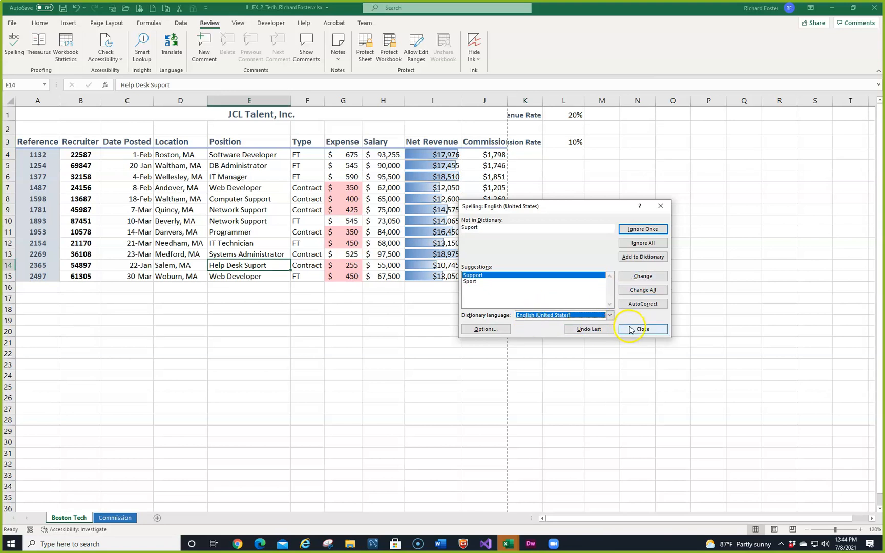
pyautogui.click(653, 277)
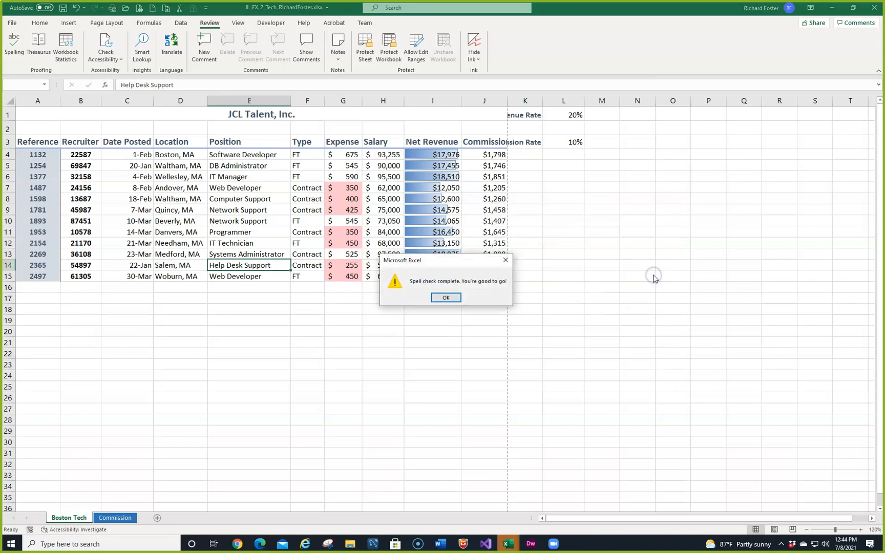
pyautogui.click(452, 296)
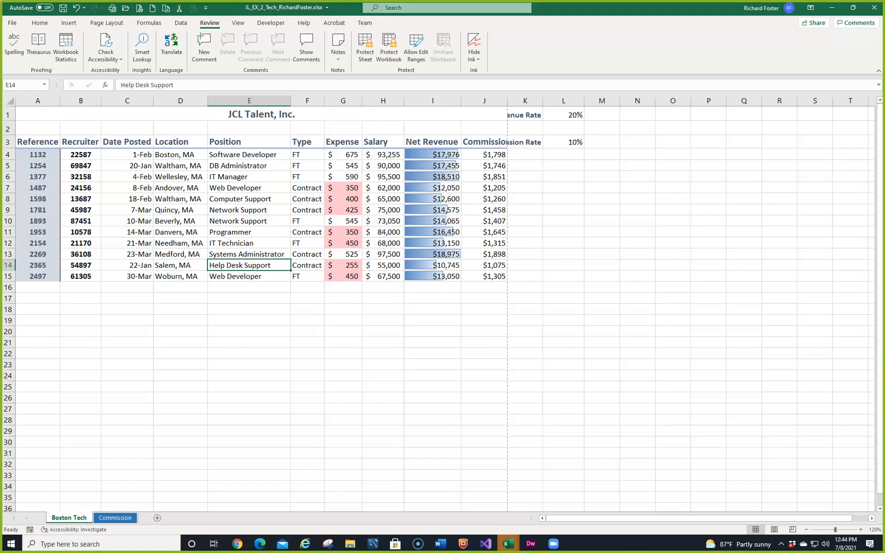
pyautogui.click(25, 113)
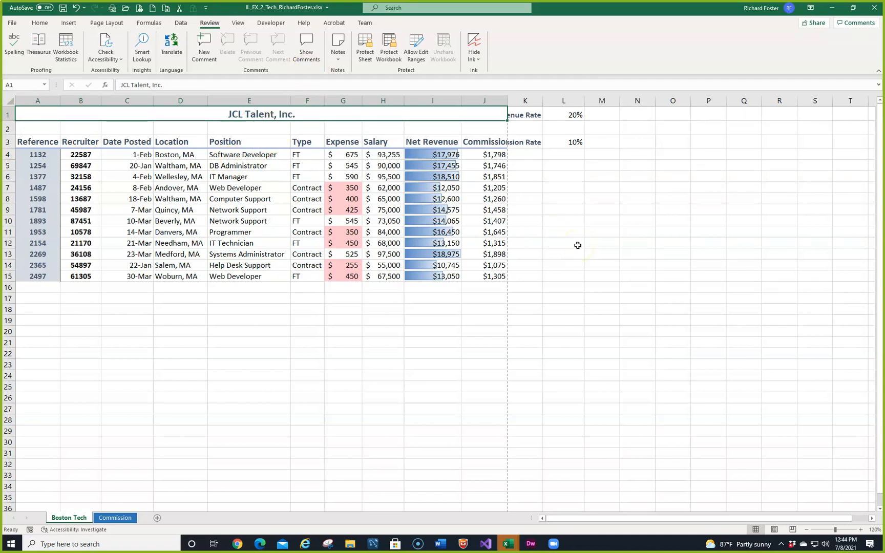
pyautogui.hotkey('ctrl', 'h')
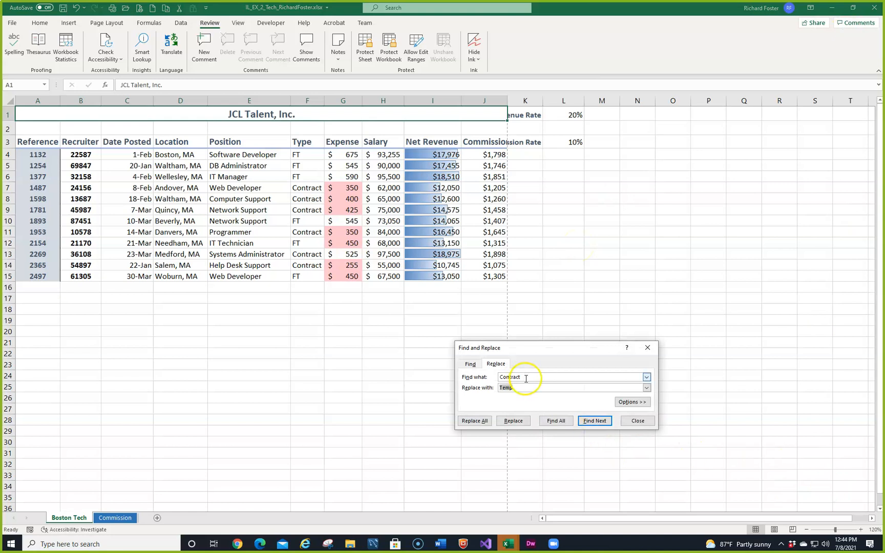
pyautogui.click(636, 420)
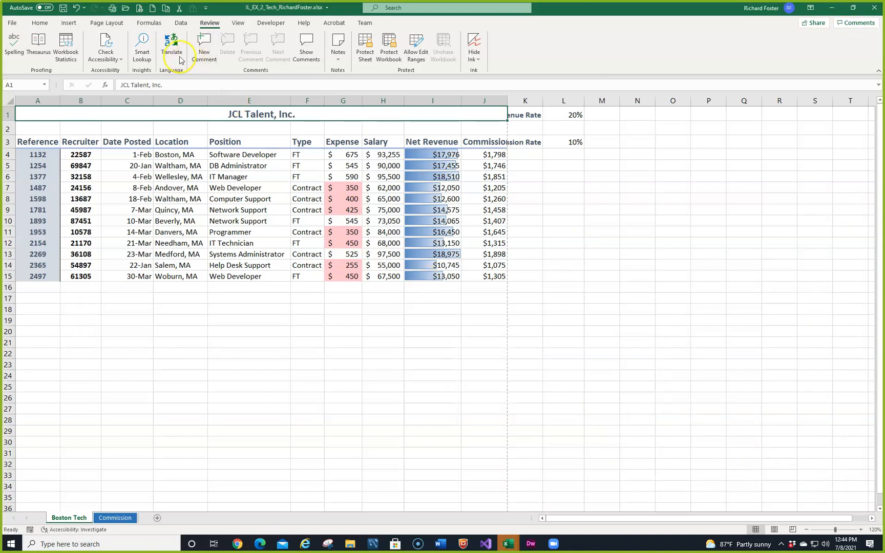
pyautogui.click(11, 23)
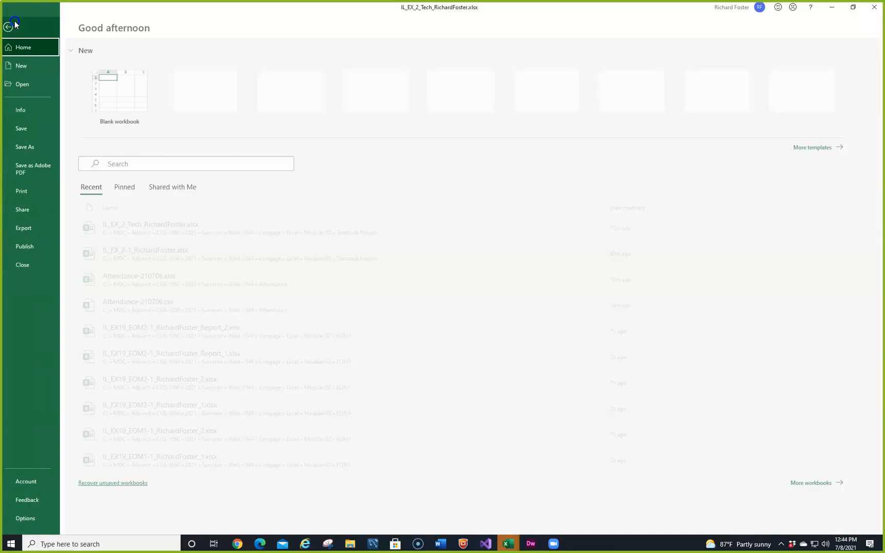
pyautogui.click(14, 26)
pyautogui.click(40, 22)
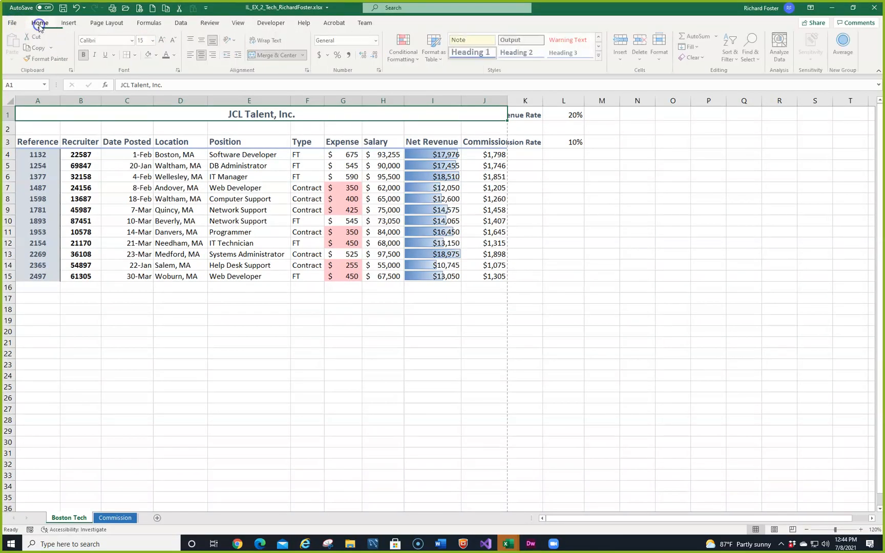
# Step: Replace every occurrence of Contract with Temp on the Boston Tech sheet
pyautogui.click(759, 59)
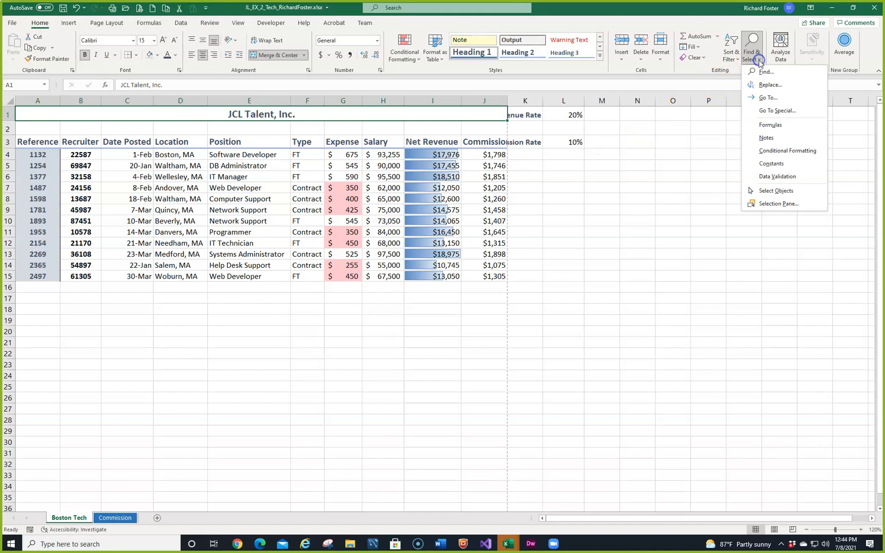
pyautogui.click(763, 84)
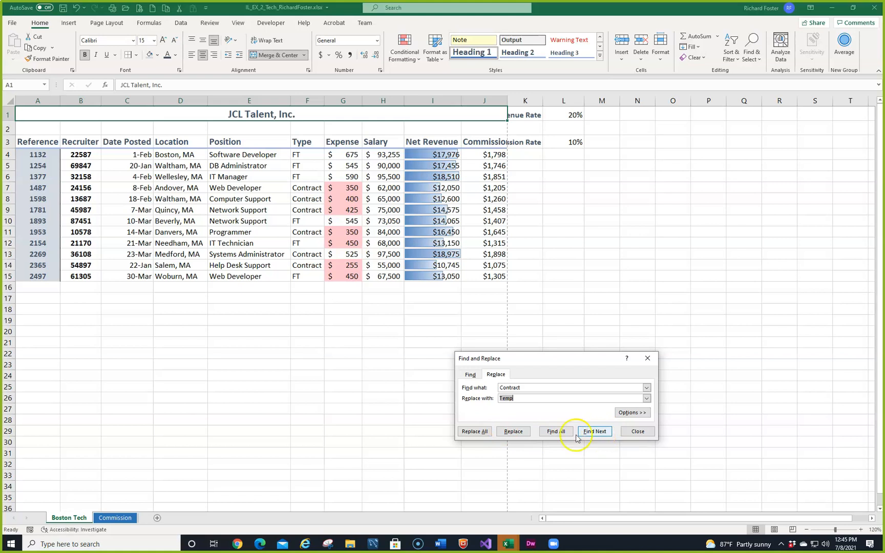
pyautogui.click(475, 431)
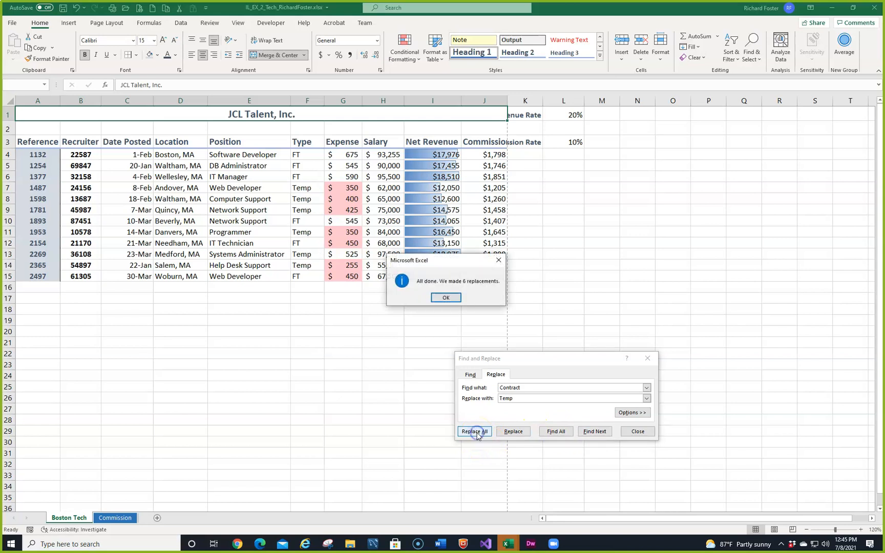
pyautogui.click(444, 299)
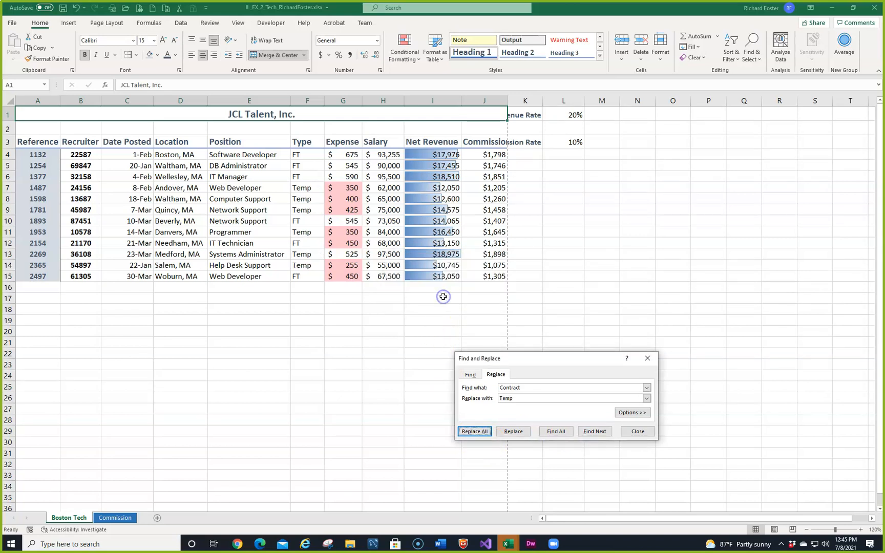
pyautogui.click(637, 432)
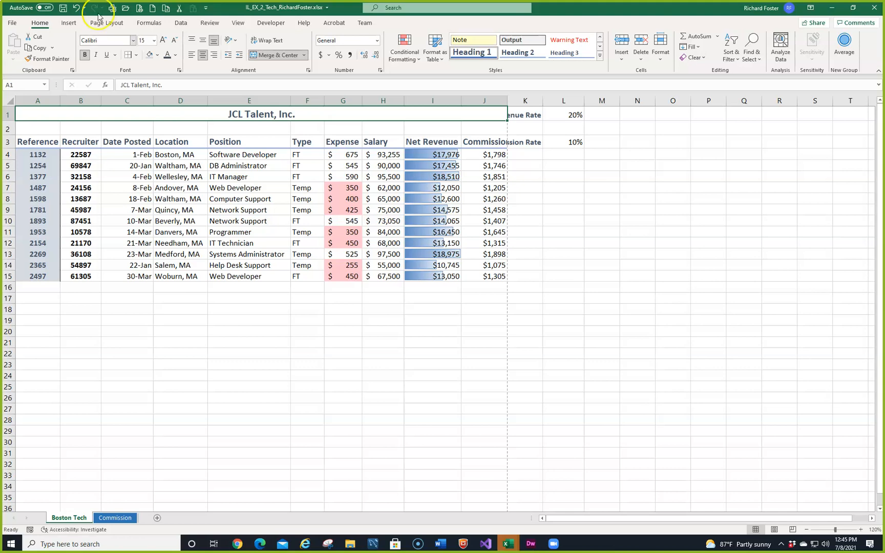
# Step: Set the Boston Tech print scaling to Fit Sheet on One Page, and autofit column K to its rate labels
pyautogui.click(11, 23)
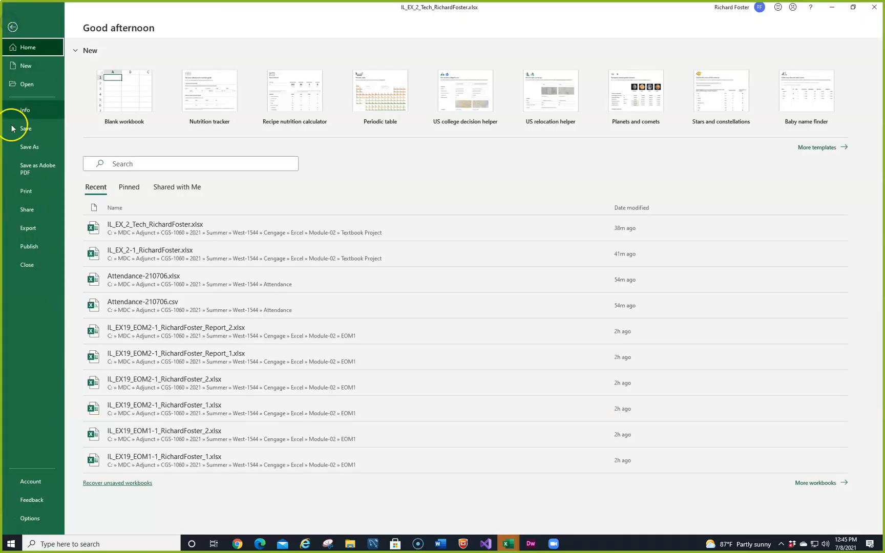
pyautogui.click(24, 191)
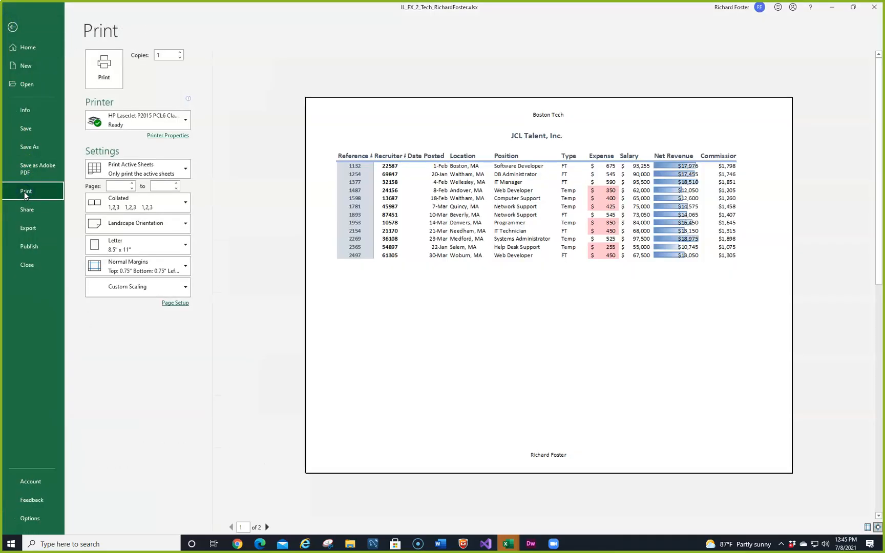
pyautogui.click(103, 287)
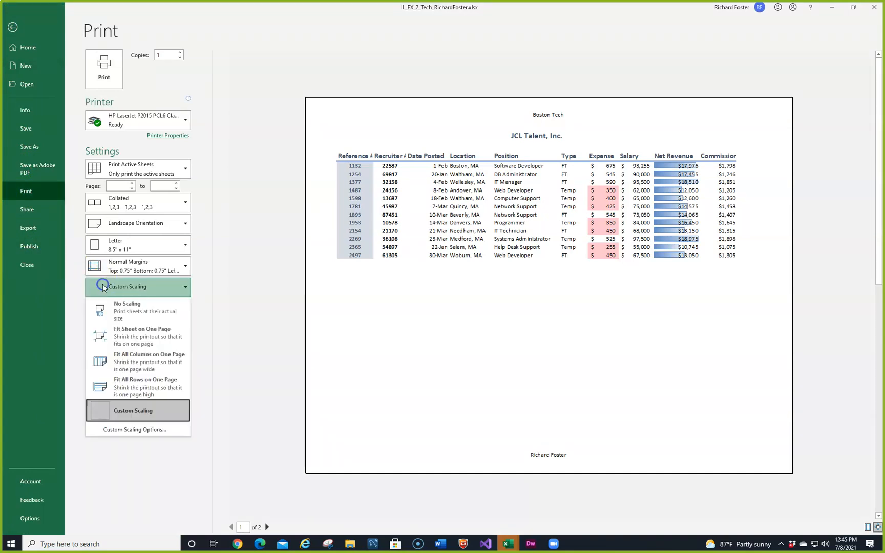
pyautogui.click(144, 338)
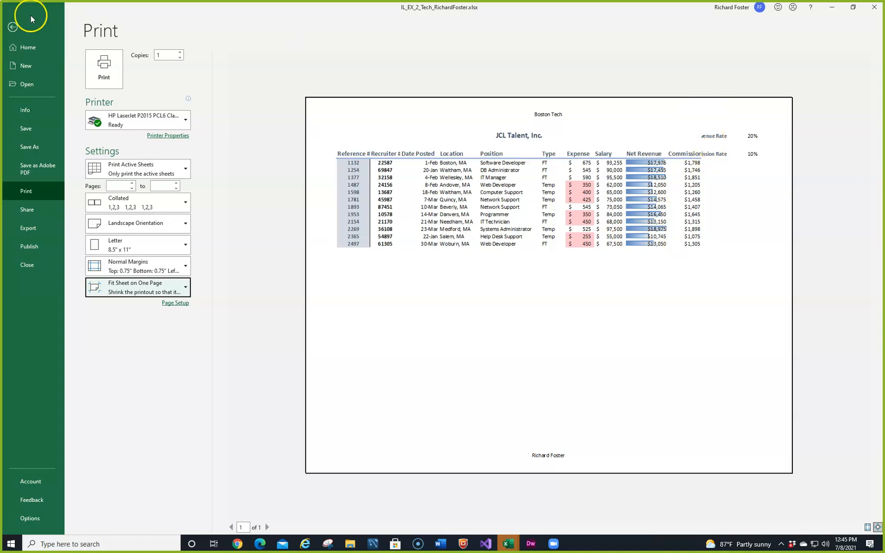
pyautogui.click(13, 28)
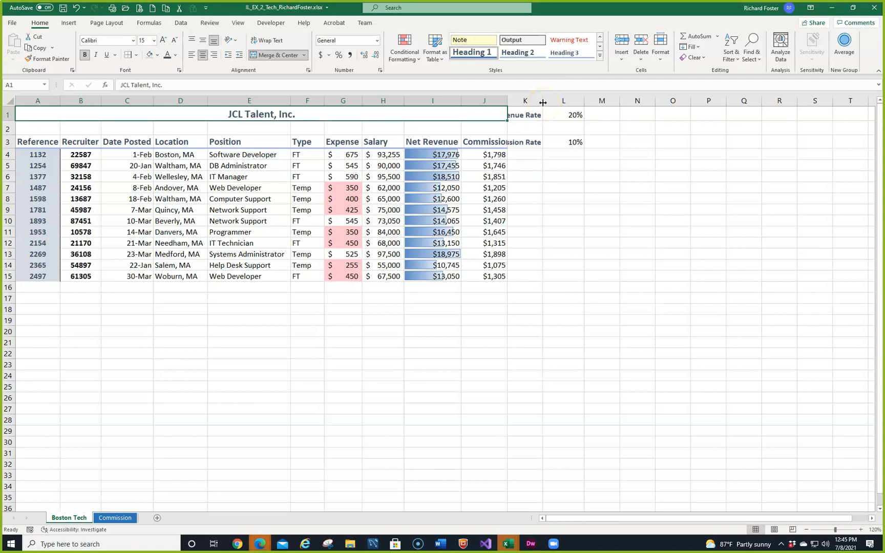
pyautogui.doubleClick(543, 102)
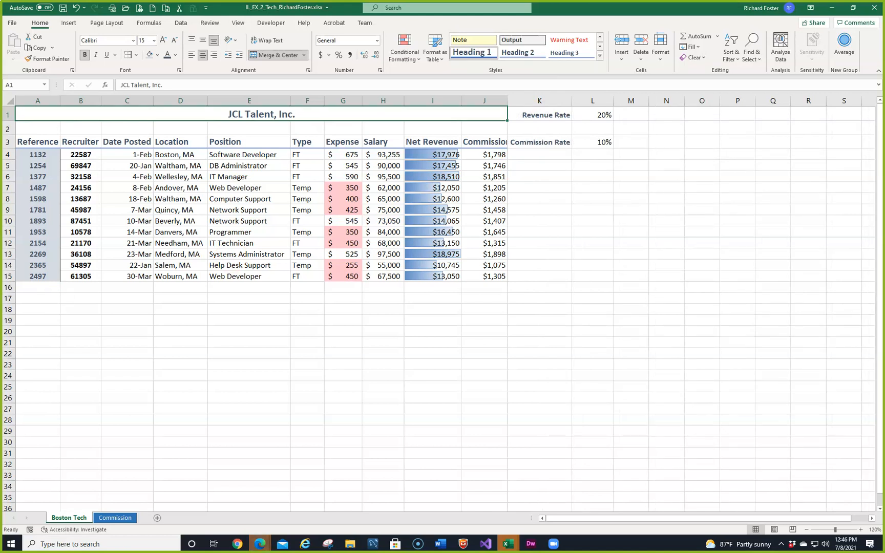
# Step: Switch to the MindTap textbook in Edge and compare the worksheet with Figure 2-26, Completed Worksheet
pyautogui.moveTo(1, 102); pyautogui.dragTo(365, 70)
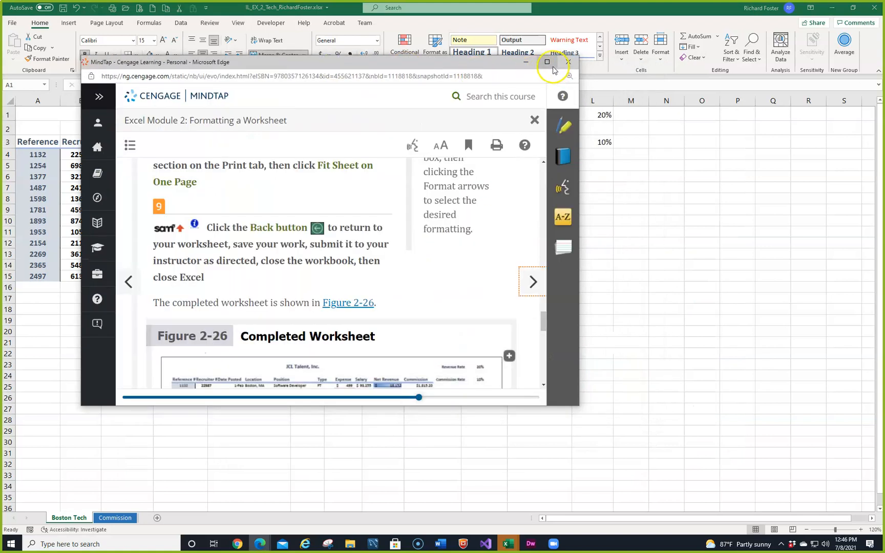
pyautogui.click(547, 62)
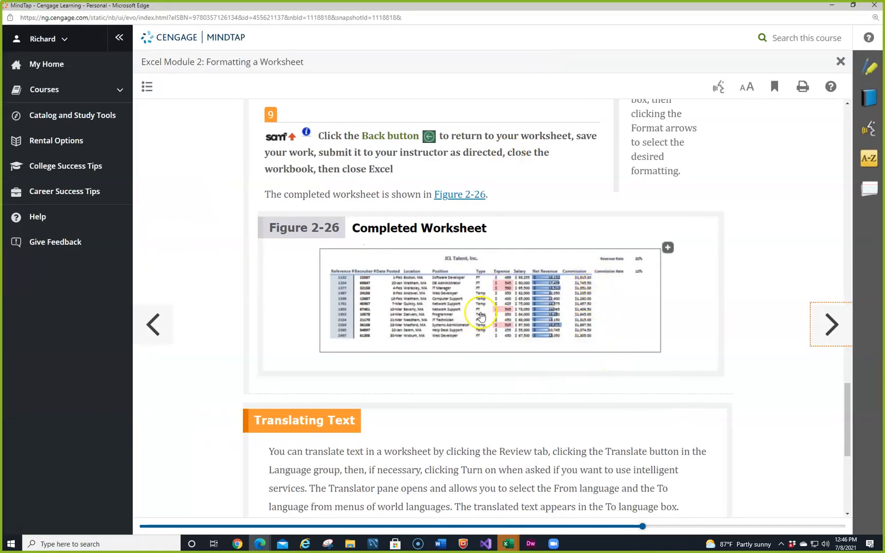
pyautogui.moveTo(652, 6); pyautogui.dragTo(1, 119)
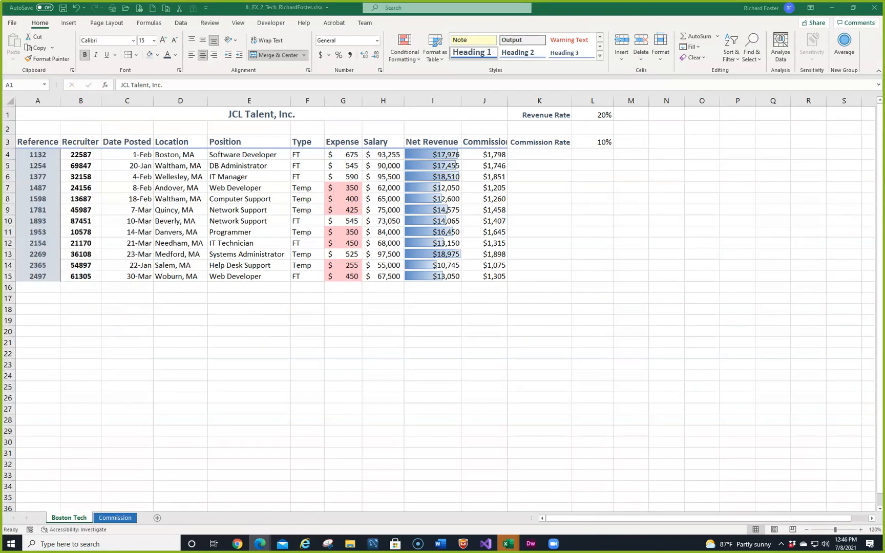
# Step: Save the workbook in Excel and switch to Edge
pyautogui.click(63, 11)
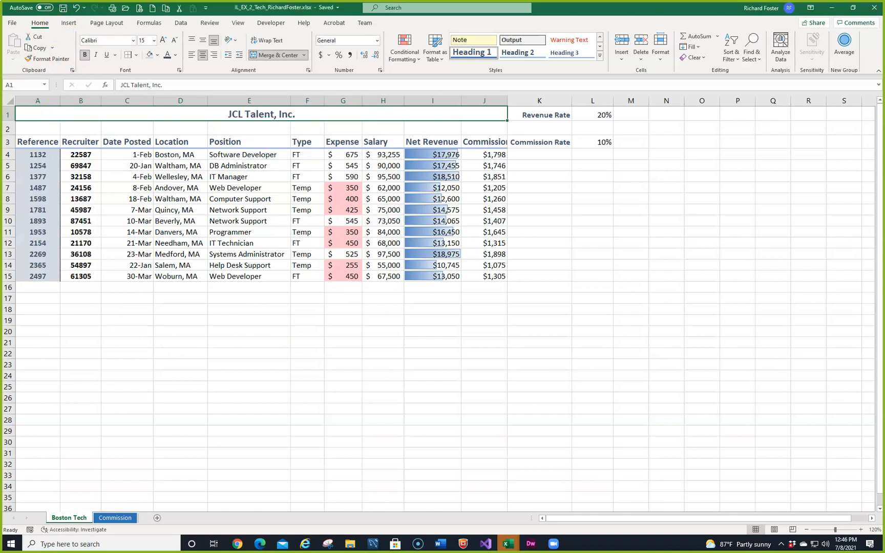
pyautogui.click(259, 544)
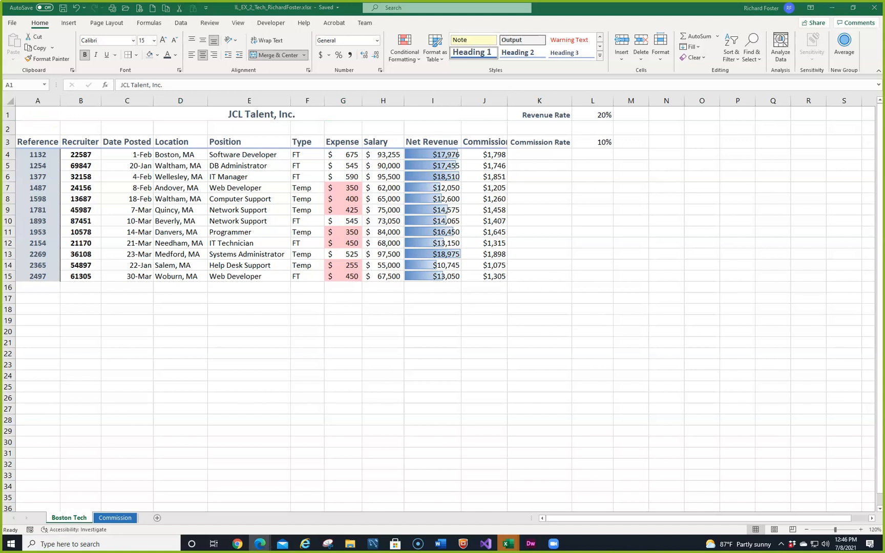